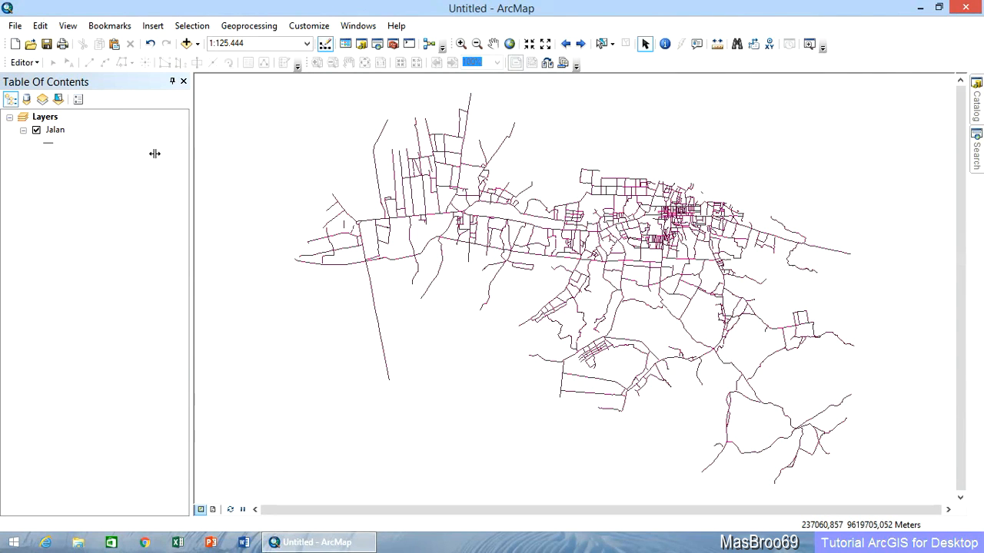
Start an edit session and show the vertex coordinates of the long southwestern road in the Jalan layer.
click(23, 62)
click(41, 81)
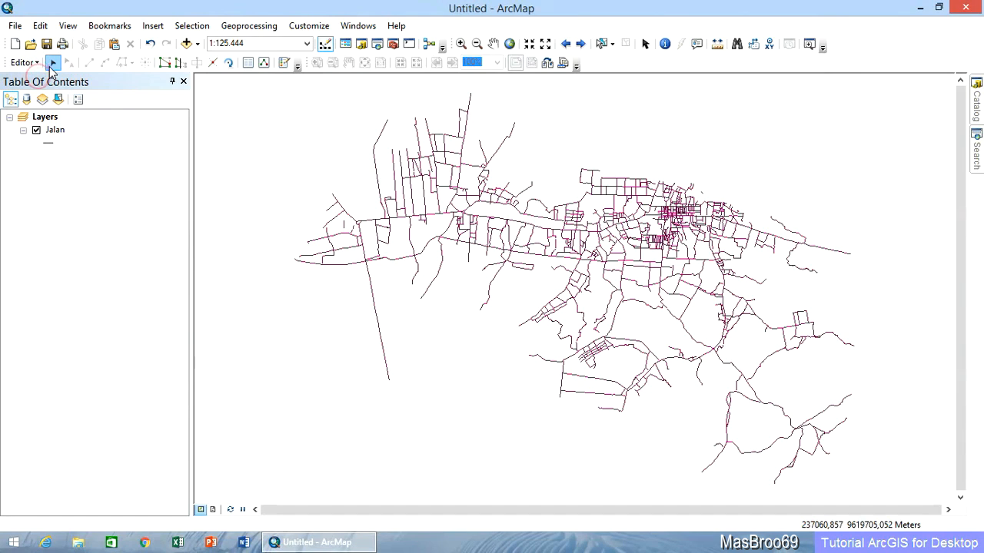
click(370, 288)
right_click(370, 287)
click(457, 413)
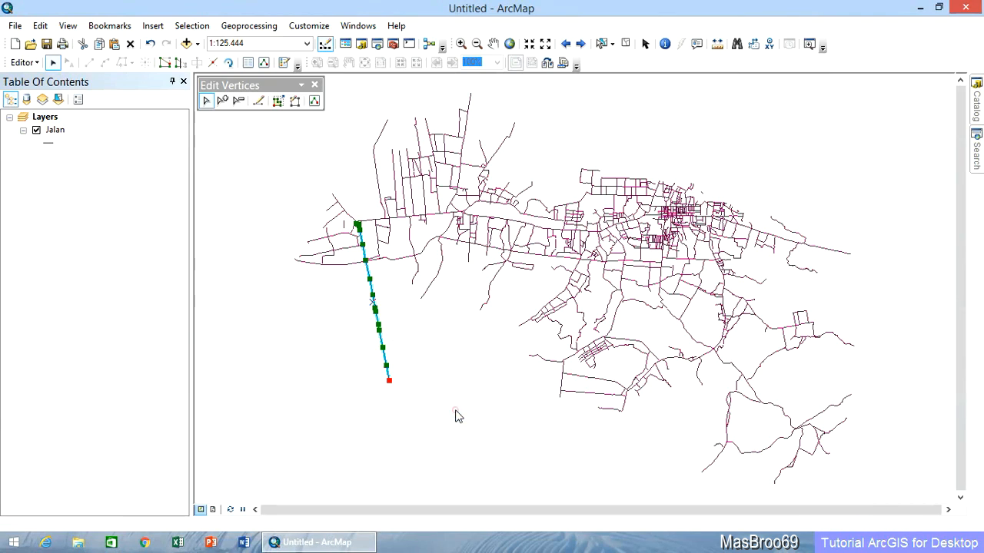
click(314, 101)
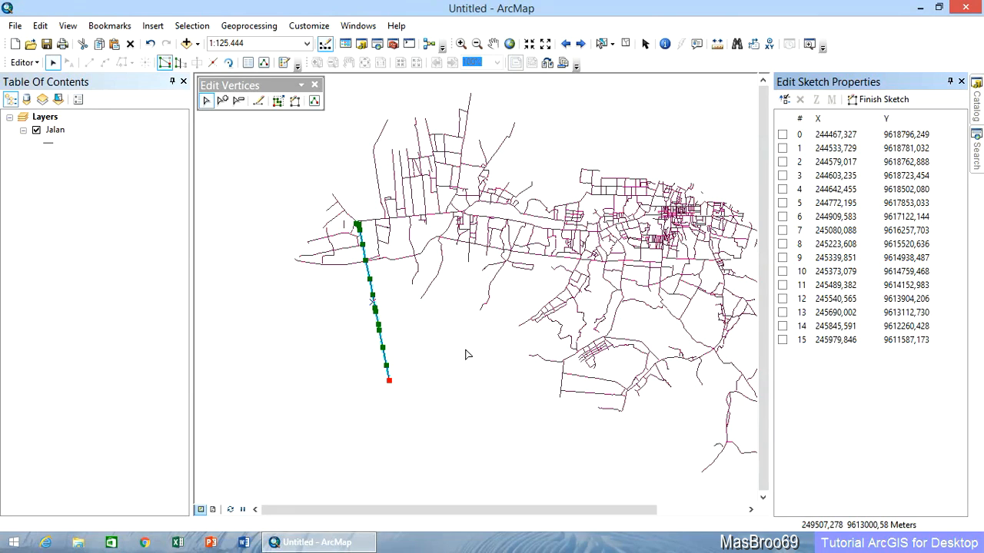
Close the vertex coordinate list, end the edit session and hide the Jalan layer.
click(44, 116)
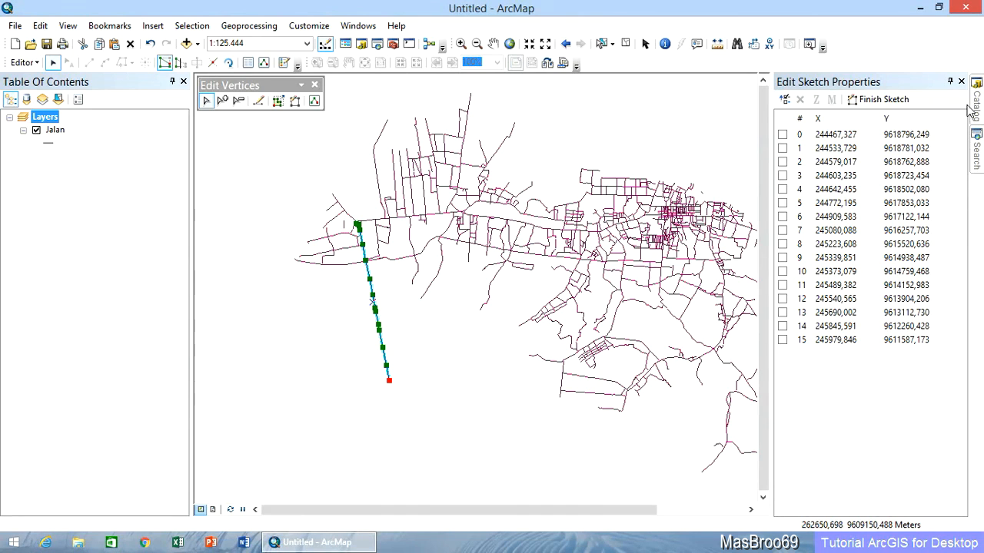
click(960, 81)
click(23, 63)
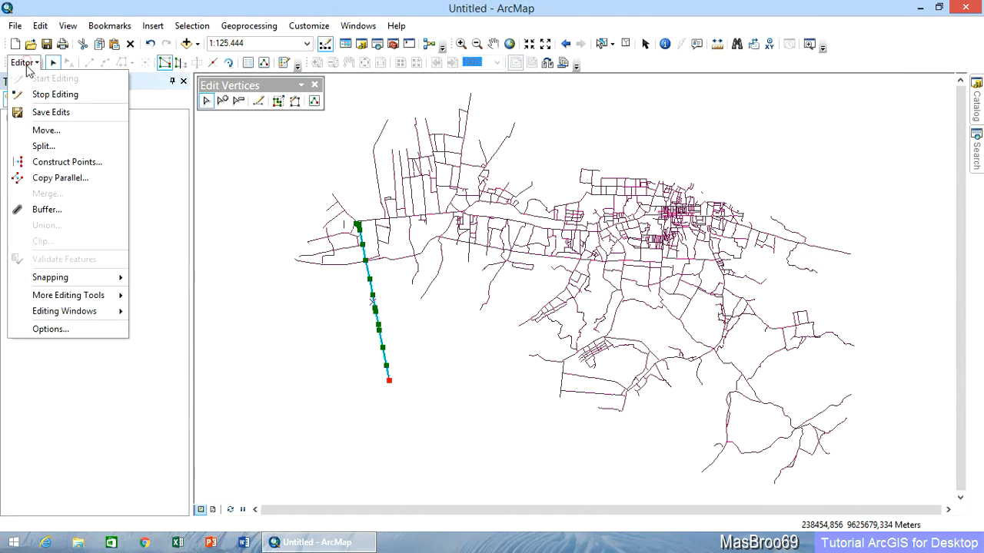
click(48, 95)
click(36, 130)
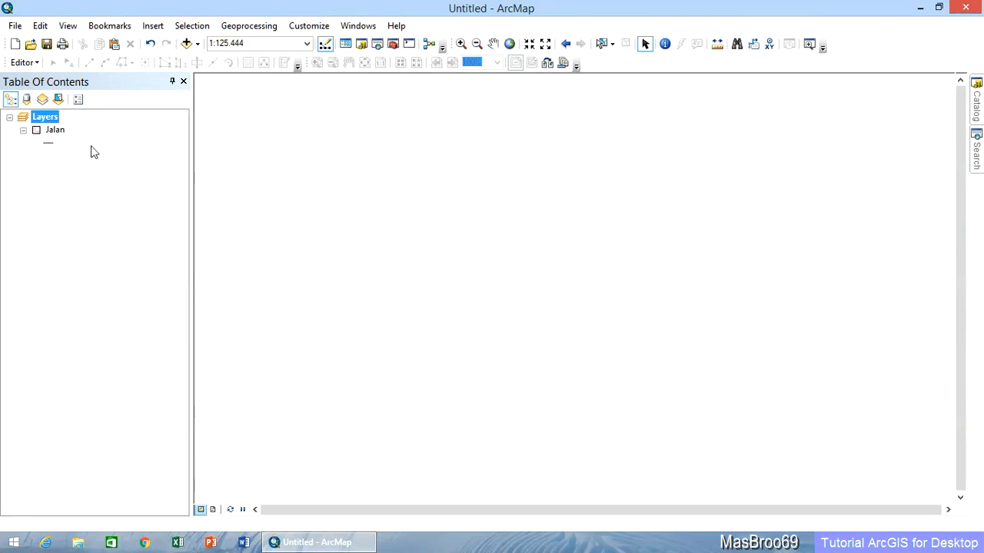
Begin a new shapefile in C:\Geodata named Jaringan Jalan with the Polyline feature type.
click(977, 105)
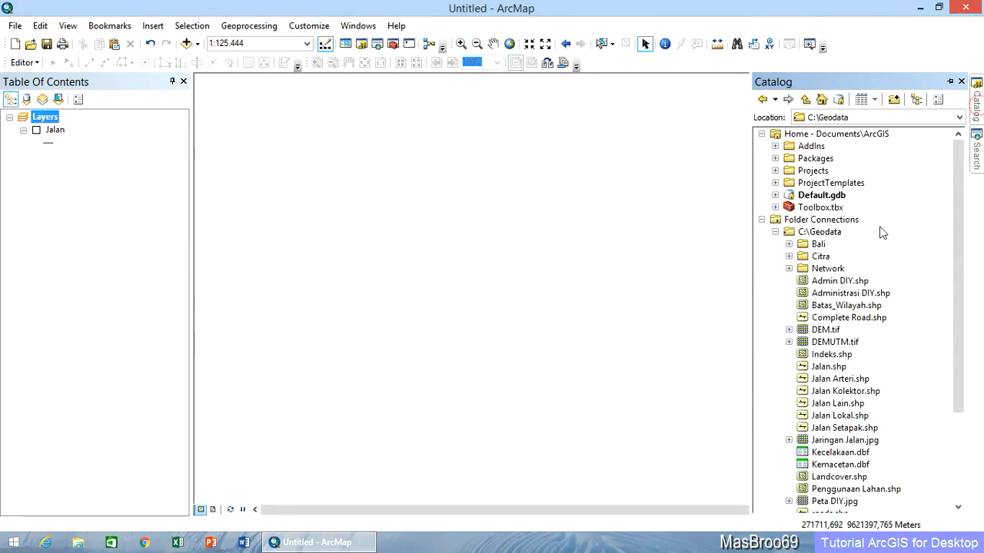
right_click(827, 232)
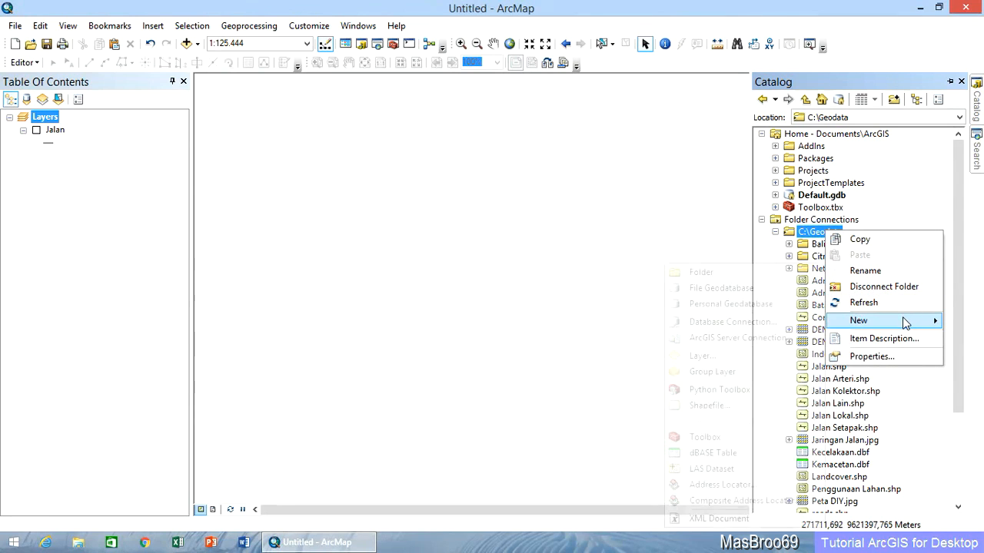
mouse_move(906, 323)
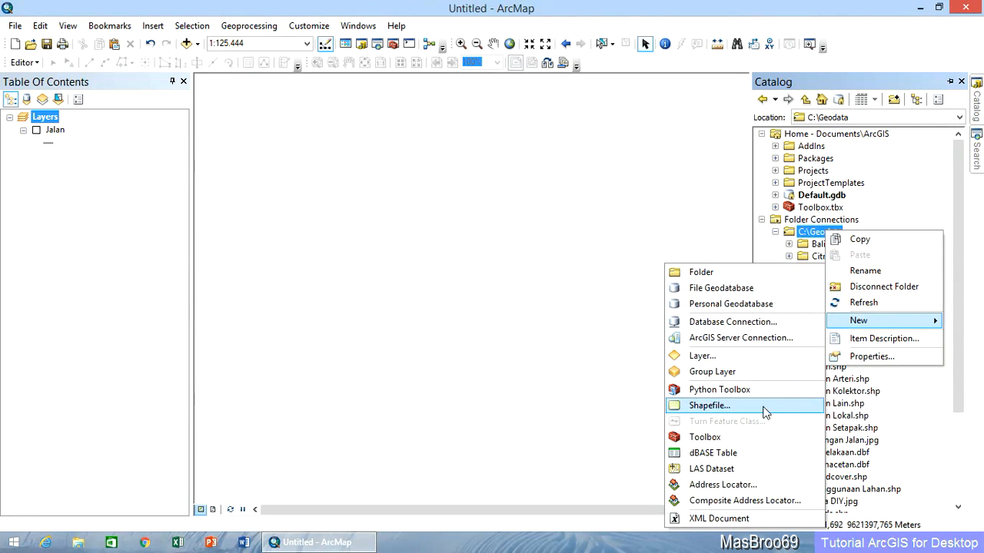
click(753, 407)
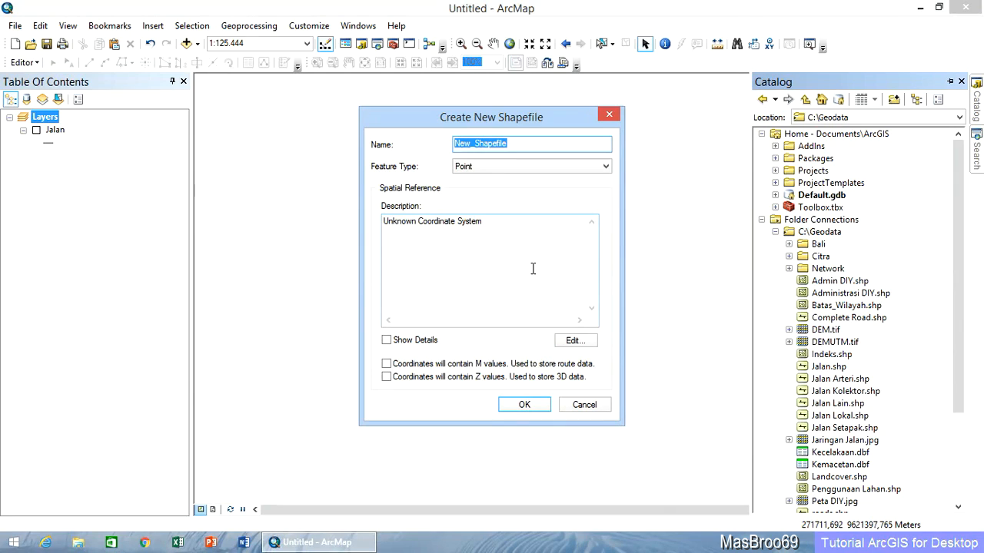
text(Jaringan Jalan)
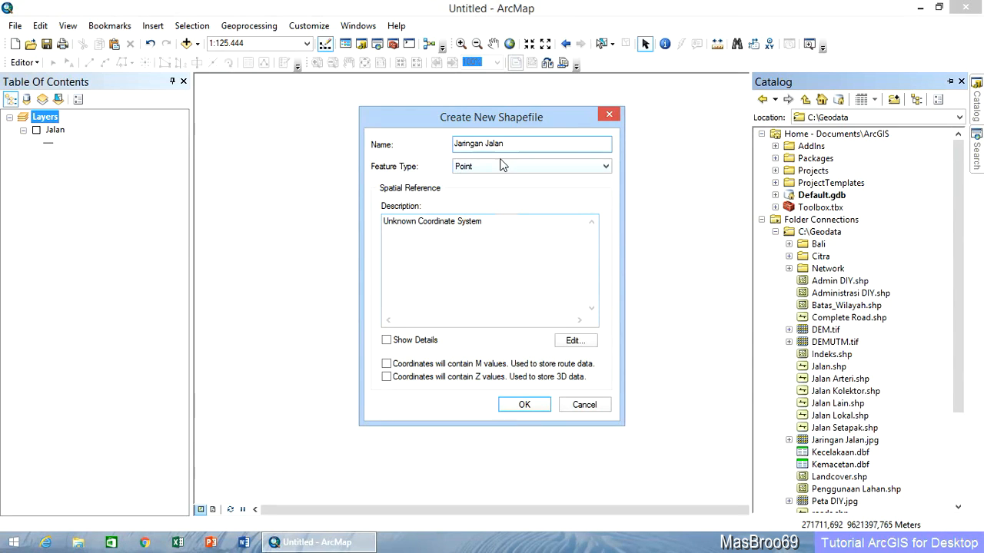
click(500, 166)
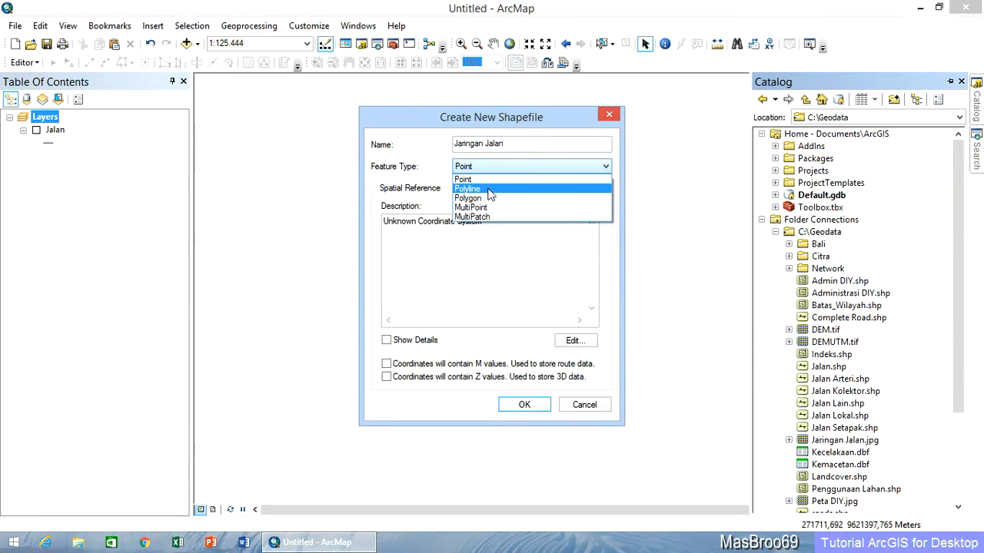
click(489, 191)
Assign the WGS 1984 UTM Zone 50S coordinate system, enable M values for the coordinates and create the shapefile.
click(574, 344)
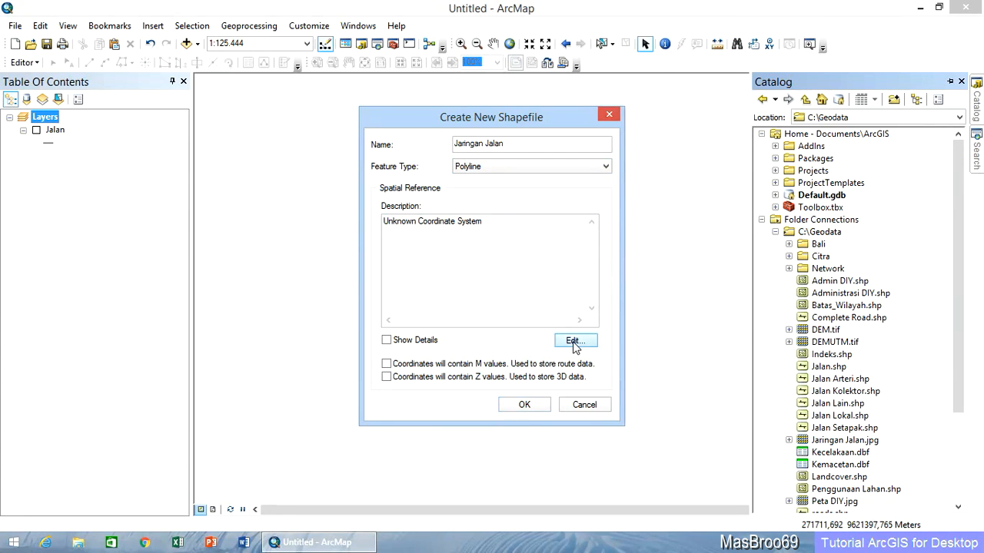
click(355, 174)
scroll(389, 212, down, 1)
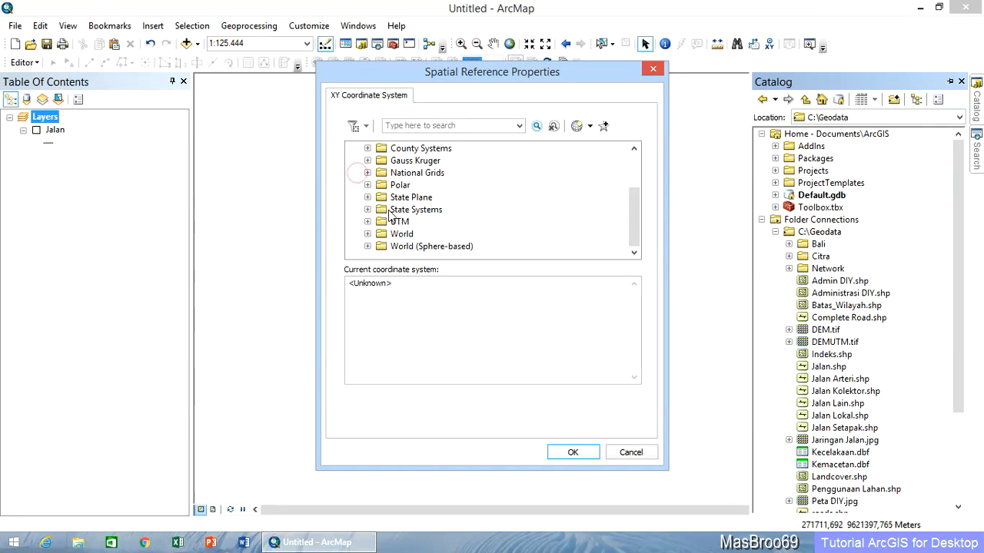
double_click(382, 222)
scroll(384, 224, down, 3)
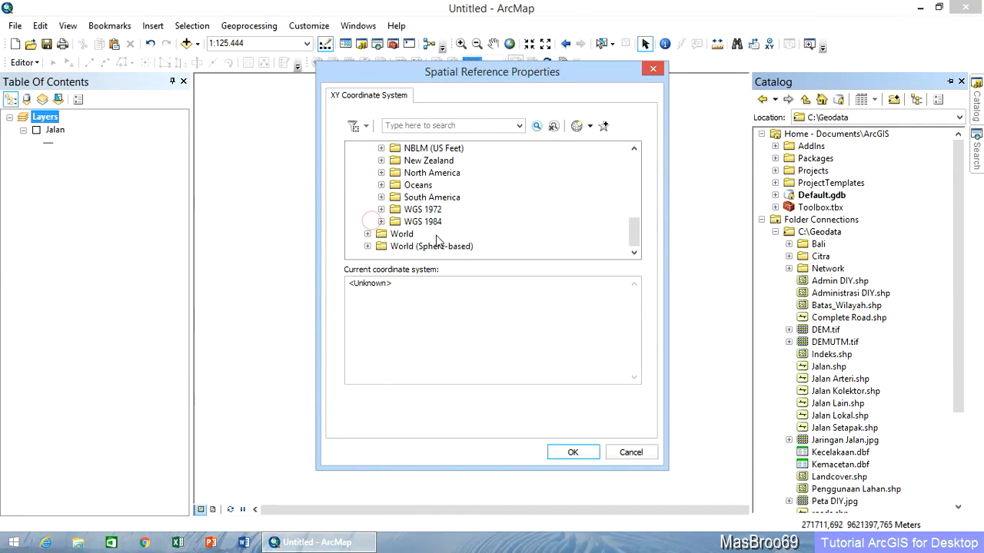
click(381, 221)
click(396, 246)
scroll(496, 255, down, 8)
scroll(499, 254, down, 7)
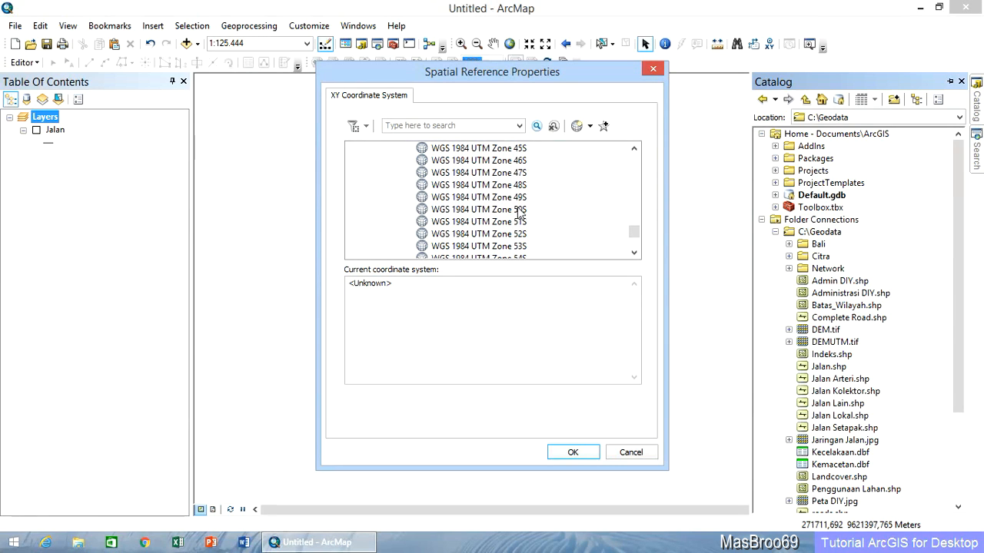
click(519, 209)
click(577, 453)
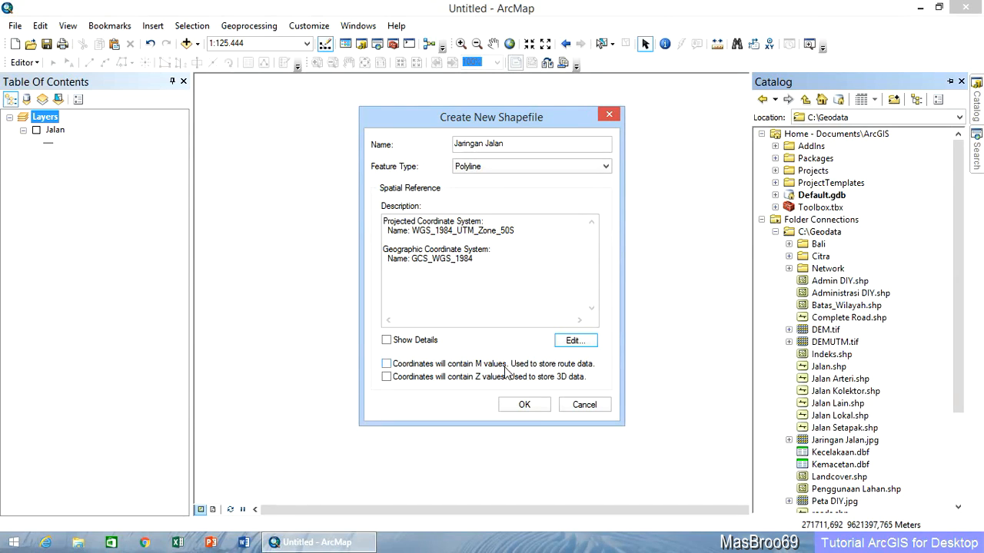
click(386, 365)
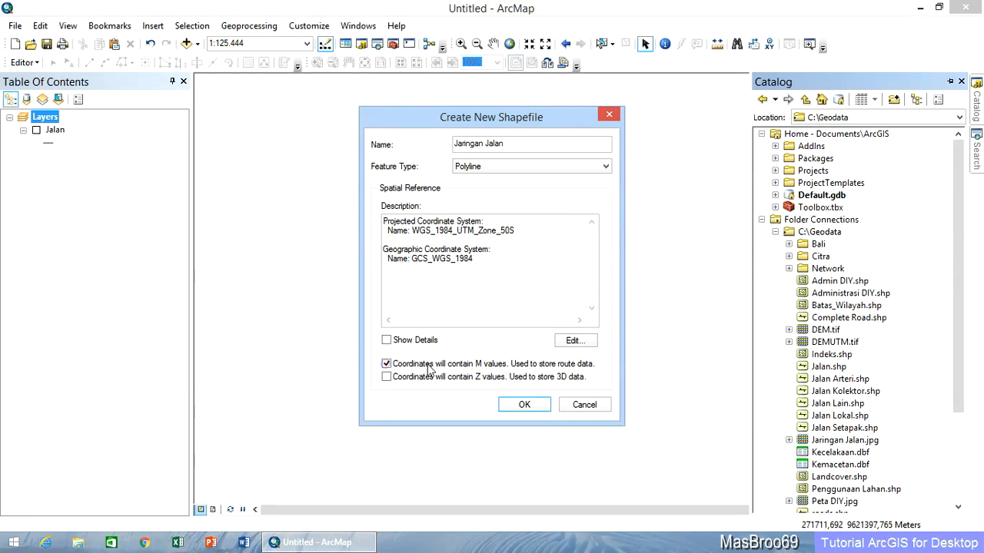
click(525, 405)
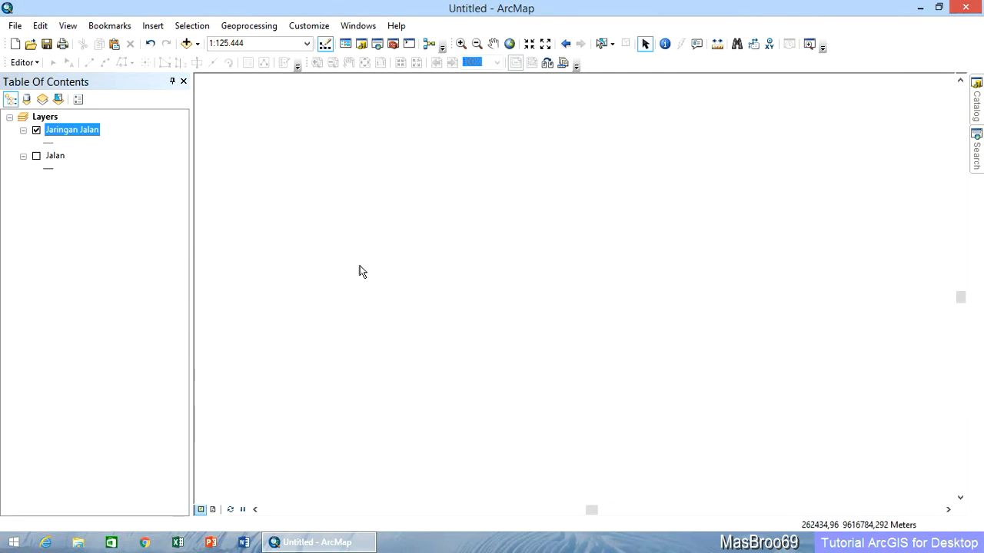
Apply the Highway Ramp line symbol to the Jaringan Jalan layer.
click(48, 144)
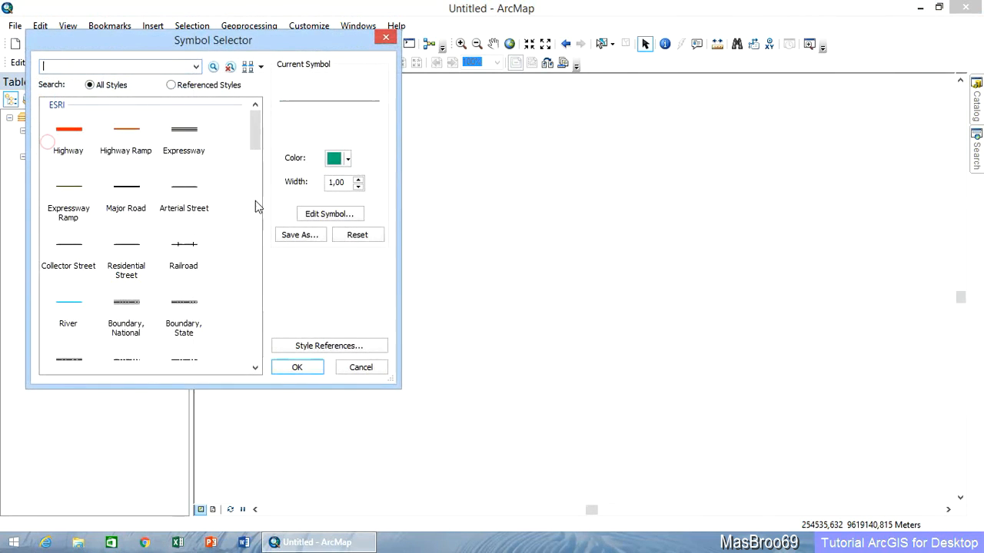
click(124, 138)
click(297, 369)
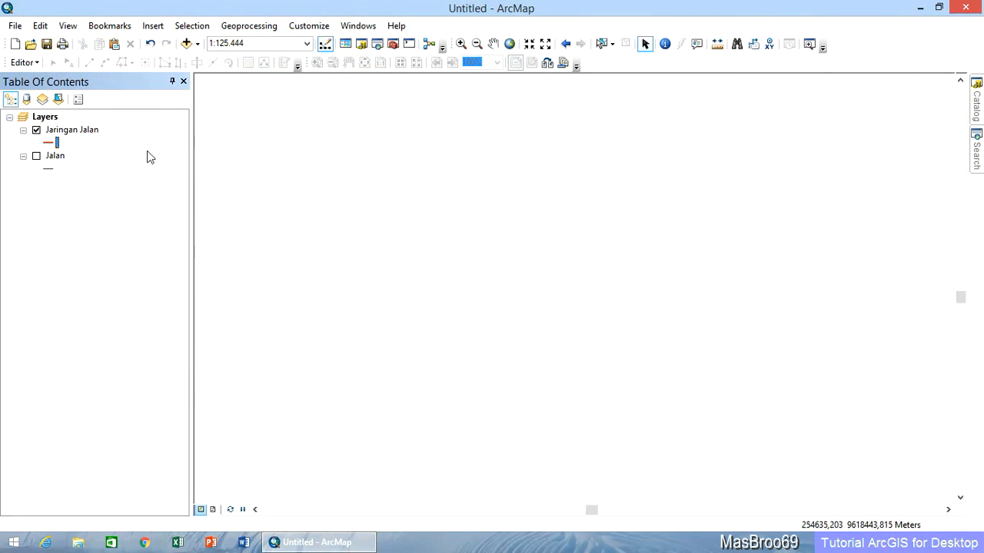
Start an edit session and activate the Line construction tool with the Jaringan Jalan feature template.
click(23, 62)
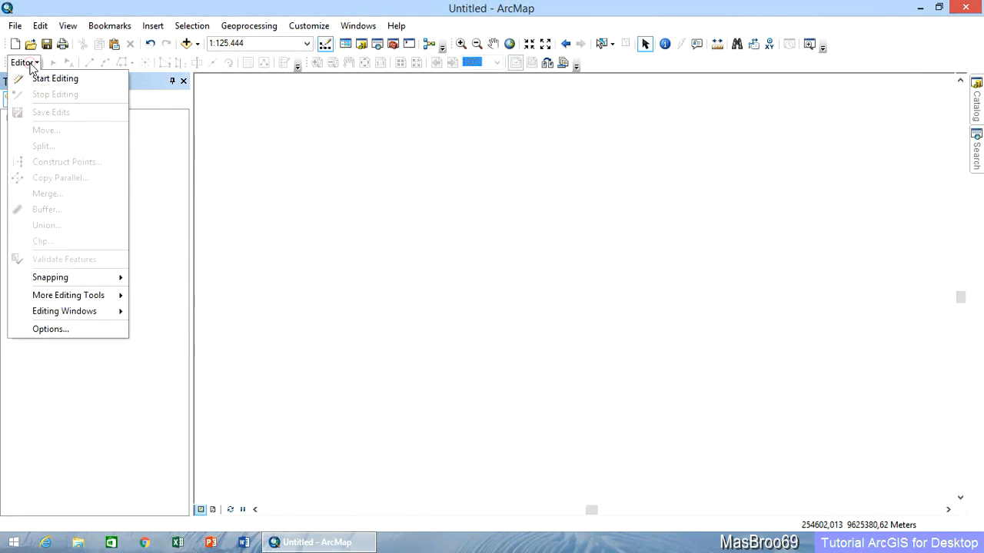
click(52, 80)
click(283, 62)
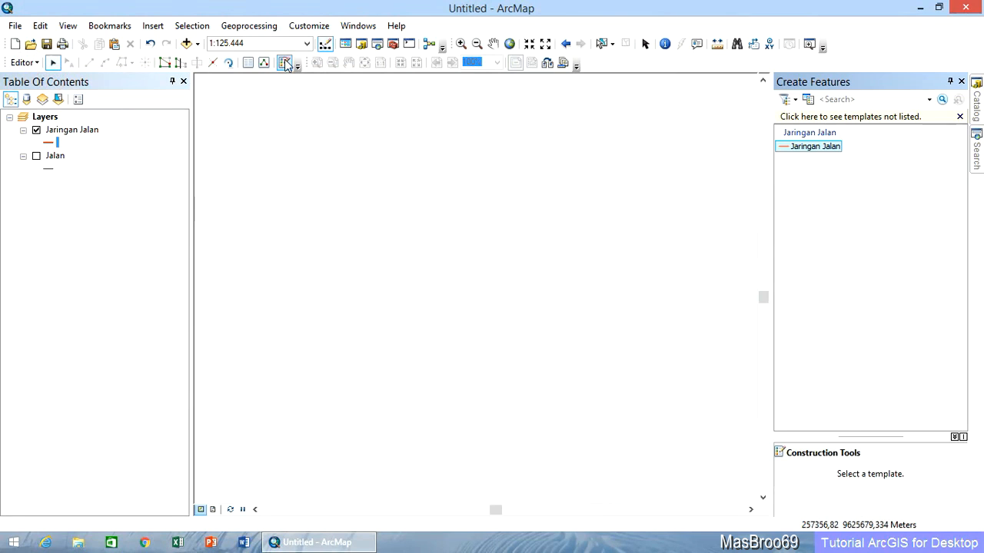
click(815, 147)
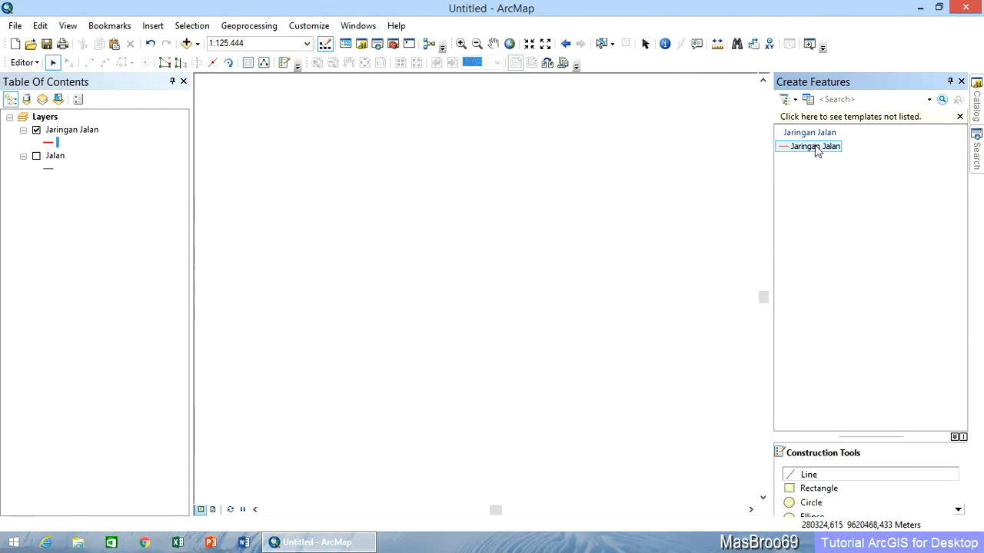
click(851, 476)
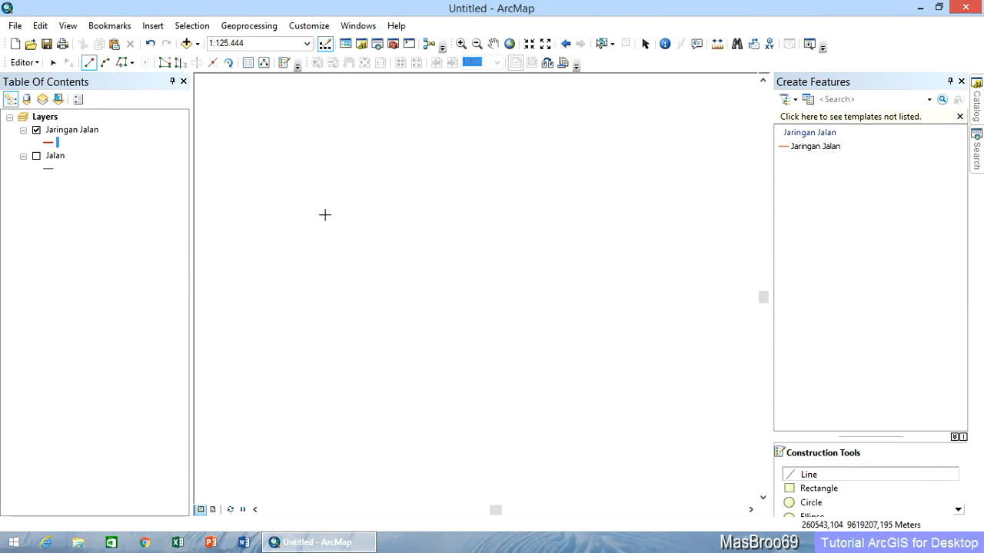
Draw the first road segment heading roughly east with a fixed length of 1000 m.
click(266, 252)
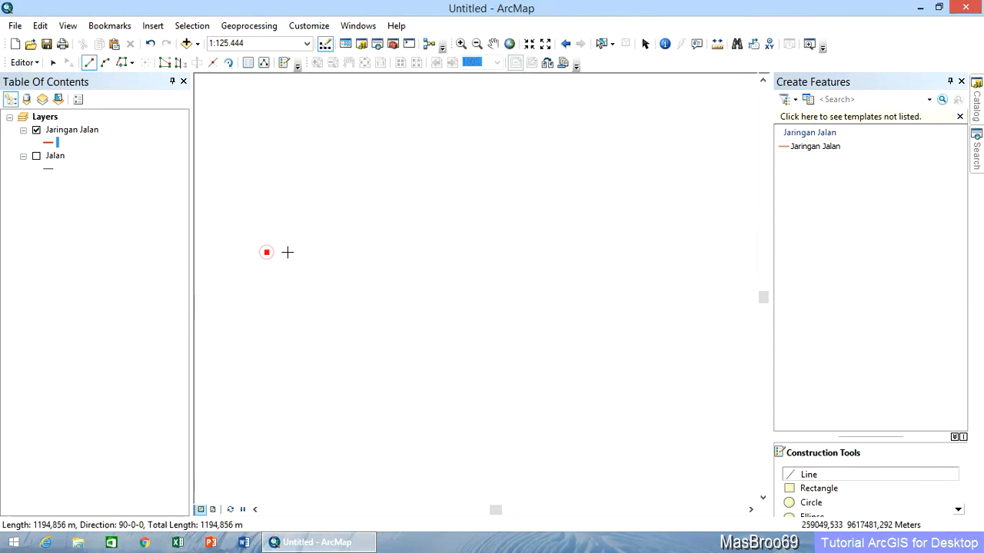
right_click(388, 247)
click(427, 266)
text(1)
key(Return)
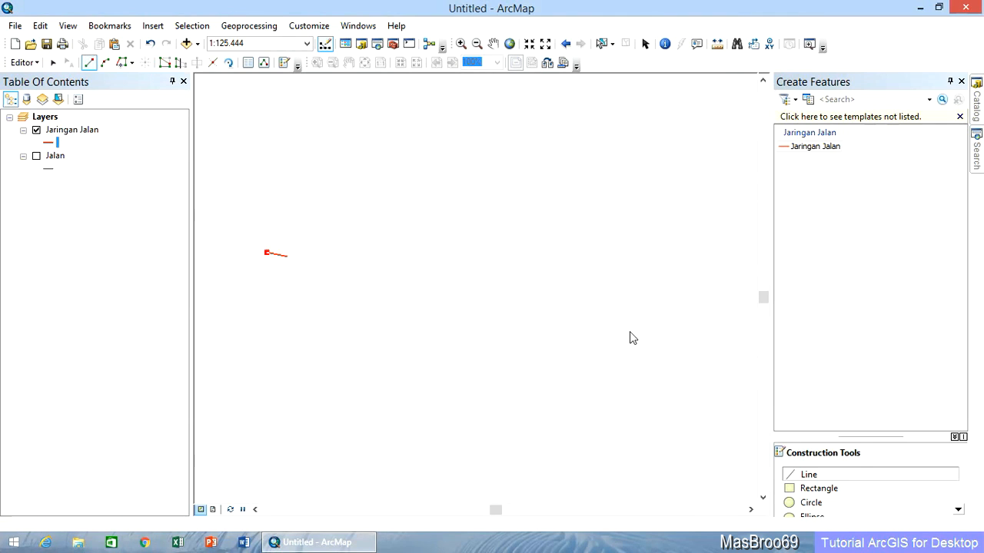
click(330, 253)
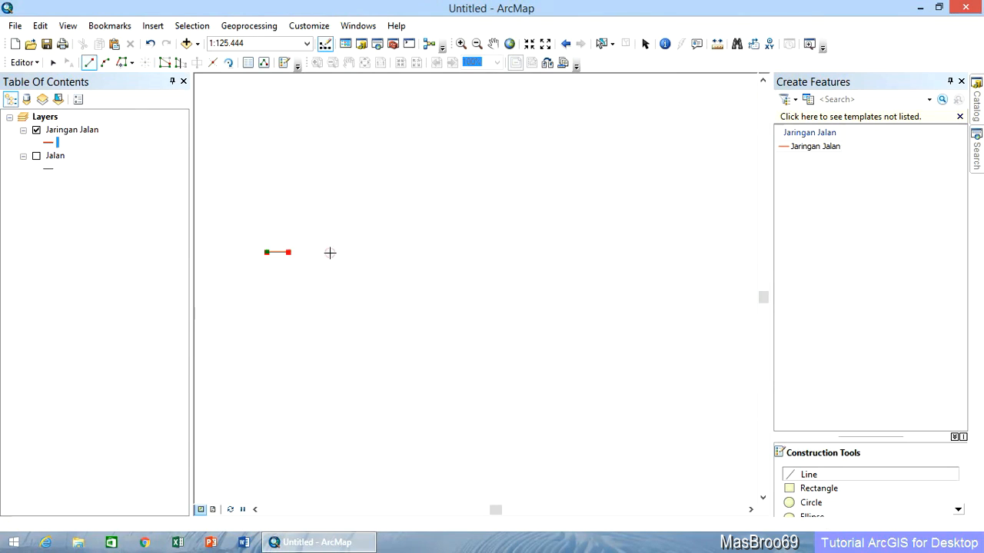
Add a second 1000 m segment heading north-northeast from the first segment's end and finish the road line.
right_click(313, 207)
click(357, 264)
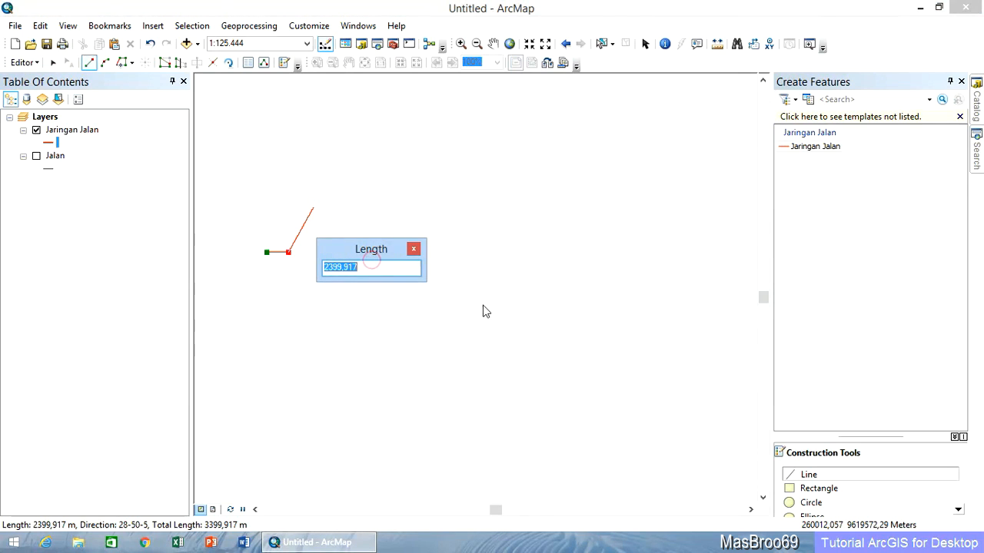
text(1000)
key(Return)
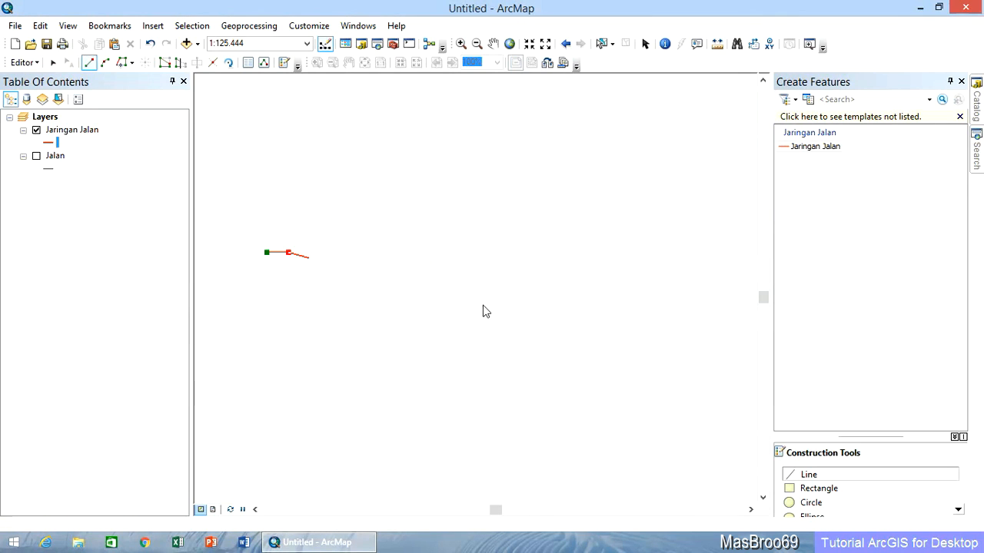
double_click(300, 227)
Open the new road line's vertices for editing and show their X, Y and M values.
click(461, 43)
drag(313, 269, 314, 268)
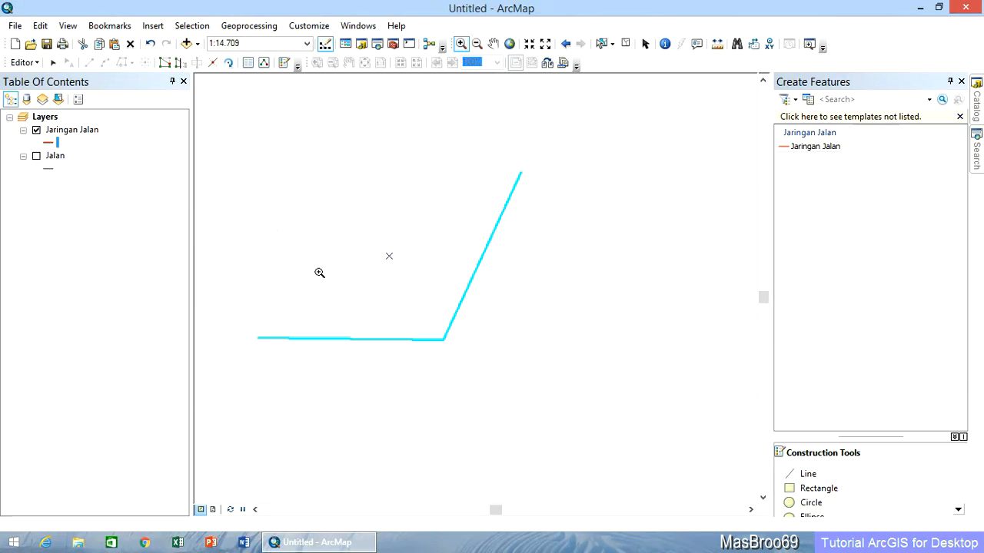
click(53, 62)
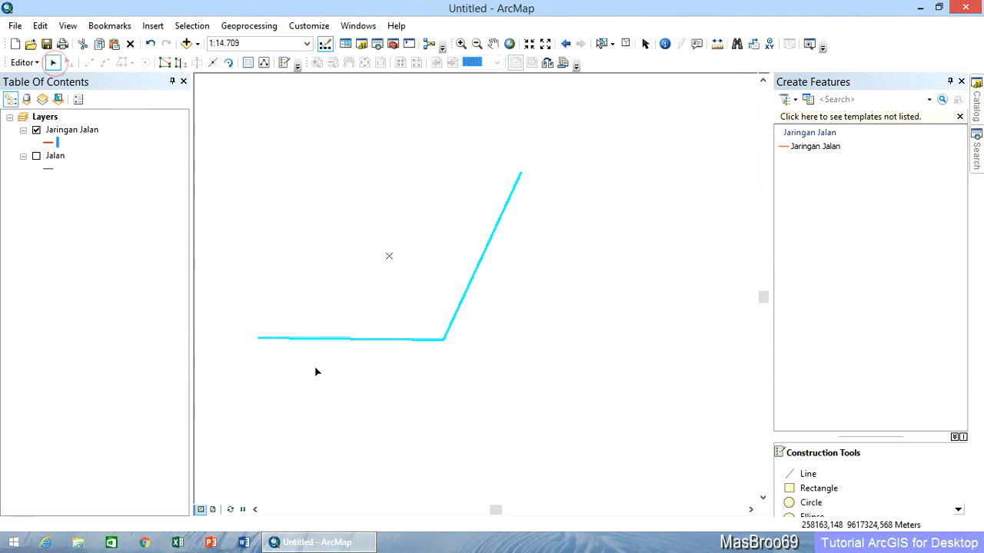
right_click(263, 340)
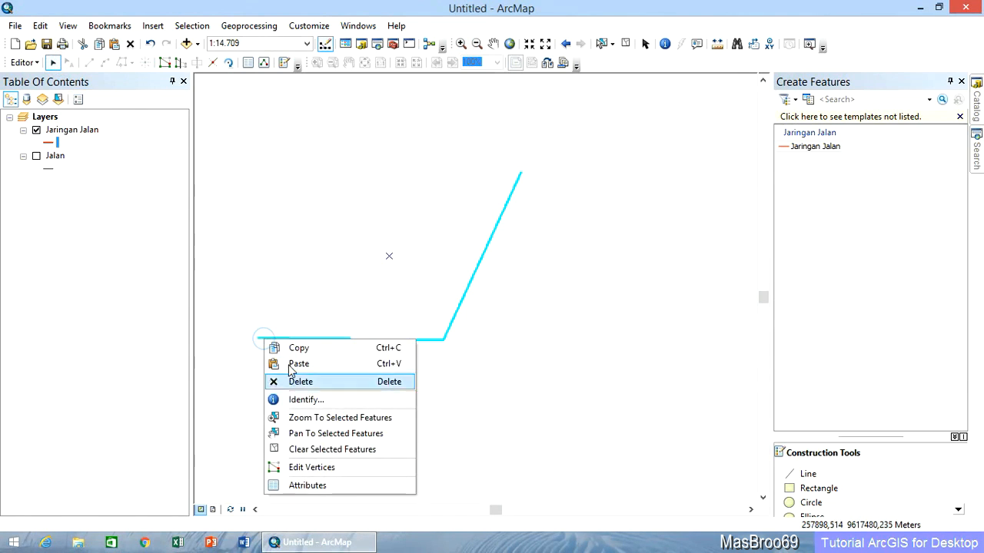
click(315, 468)
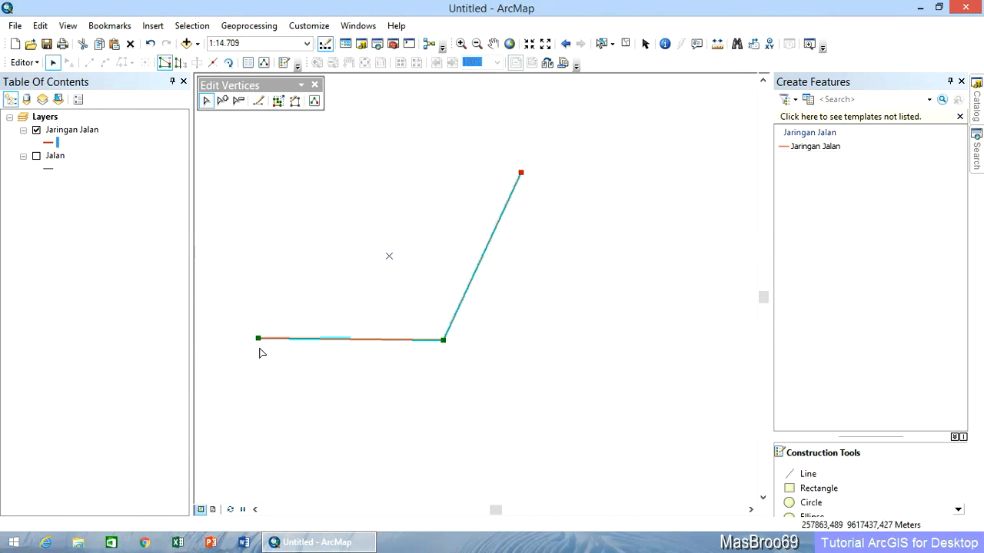
click(314, 101)
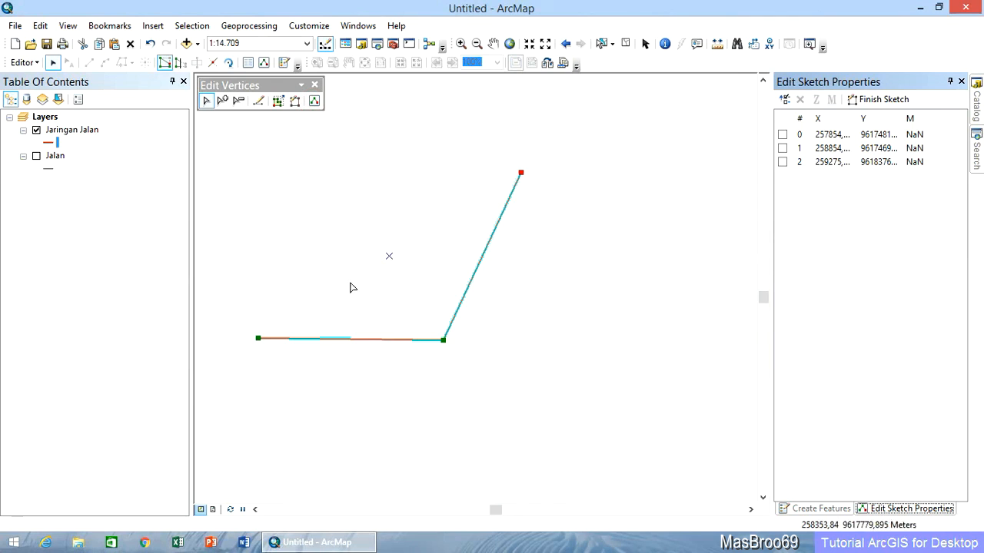
Set the M value of the road line's western start vertex to 20000.
click(257, 339)
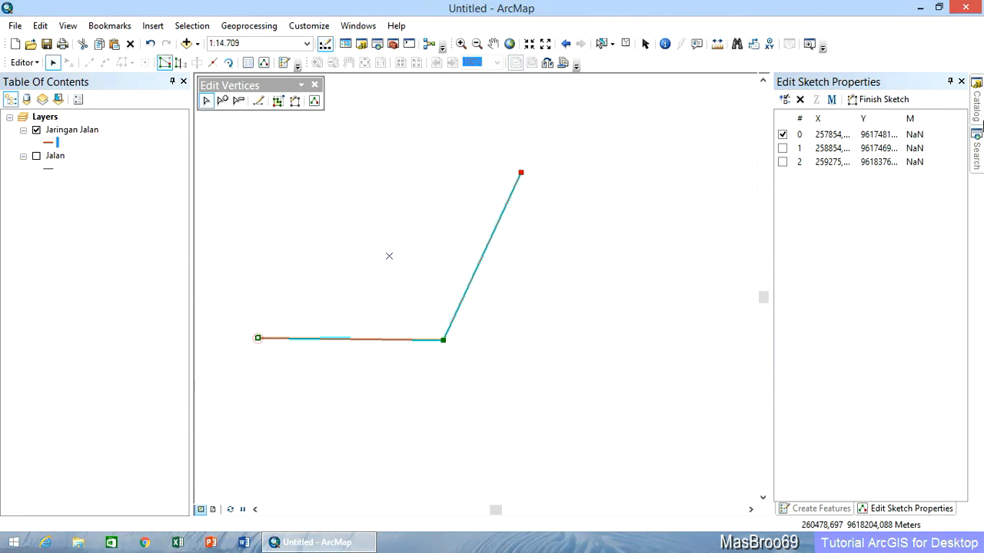
click(926, 135)
double_click(923, 134)
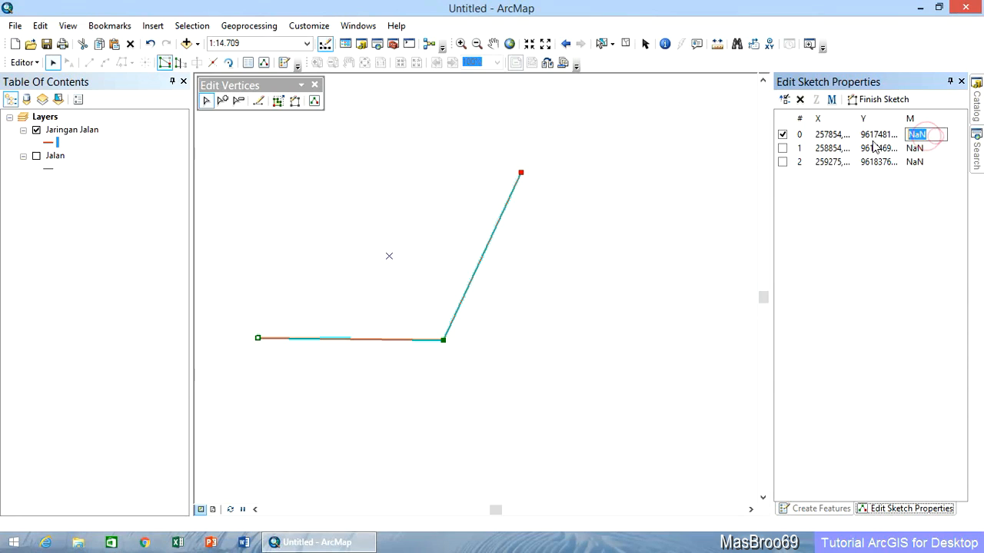
text(20000)
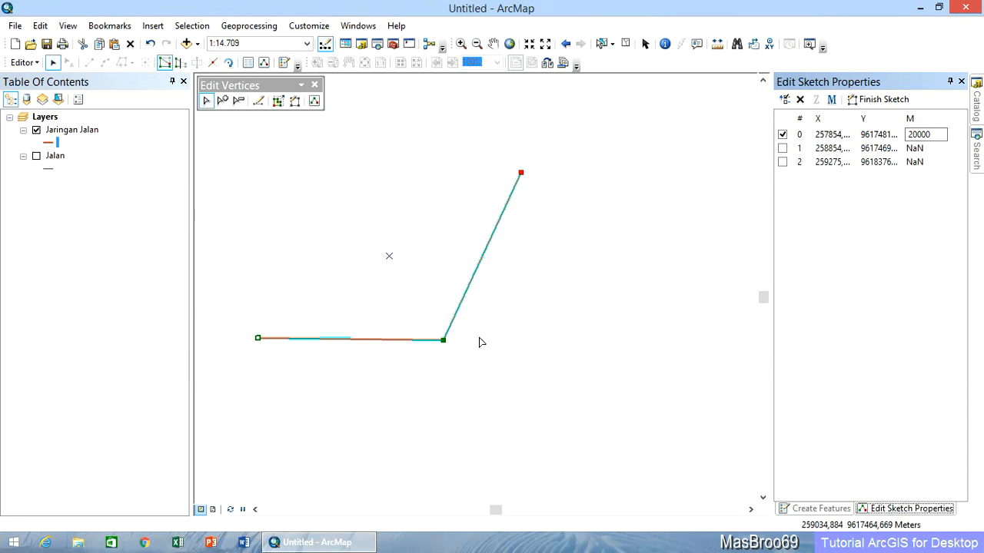
key(Return)
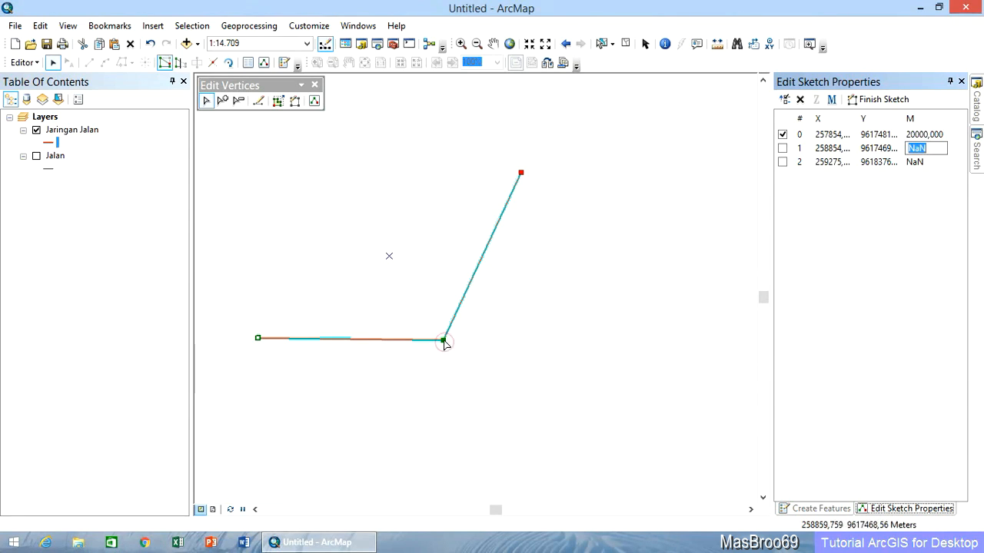
Set the M value of the road line's middle corner vertex to 21000.
click(444, 340)
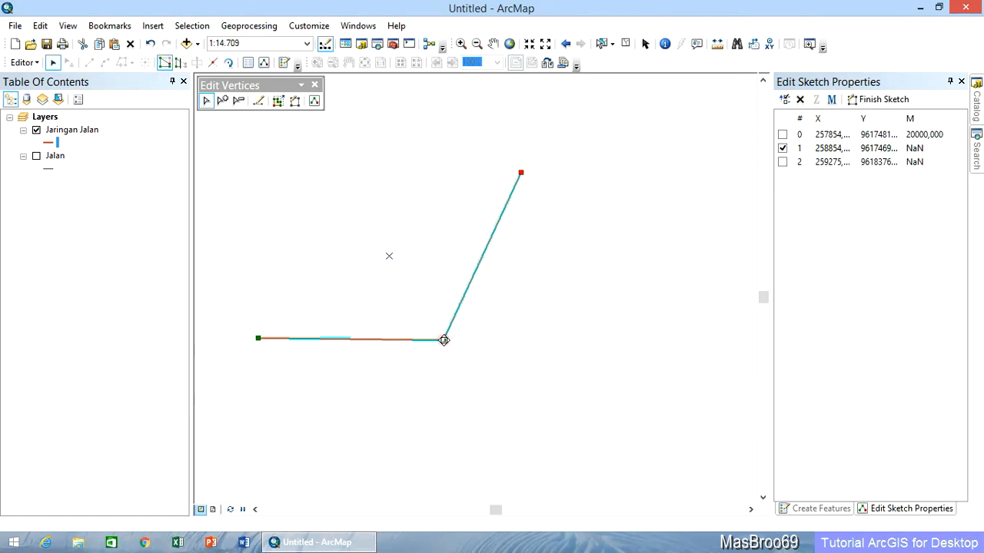
click(922, 149)
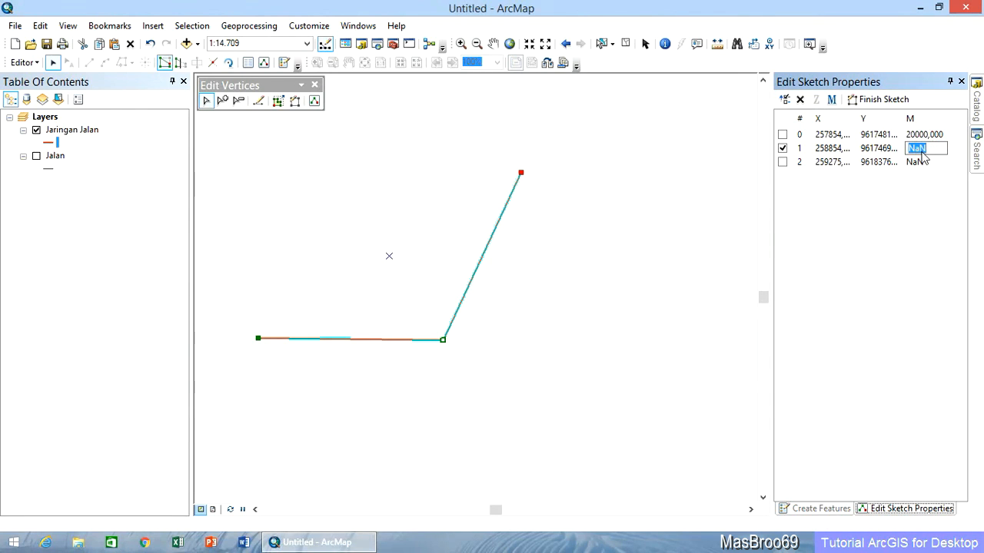
text(21000)
key(Return)
Set the M value of the road line's northeastern end vertex to 22000.
click(522, 174)
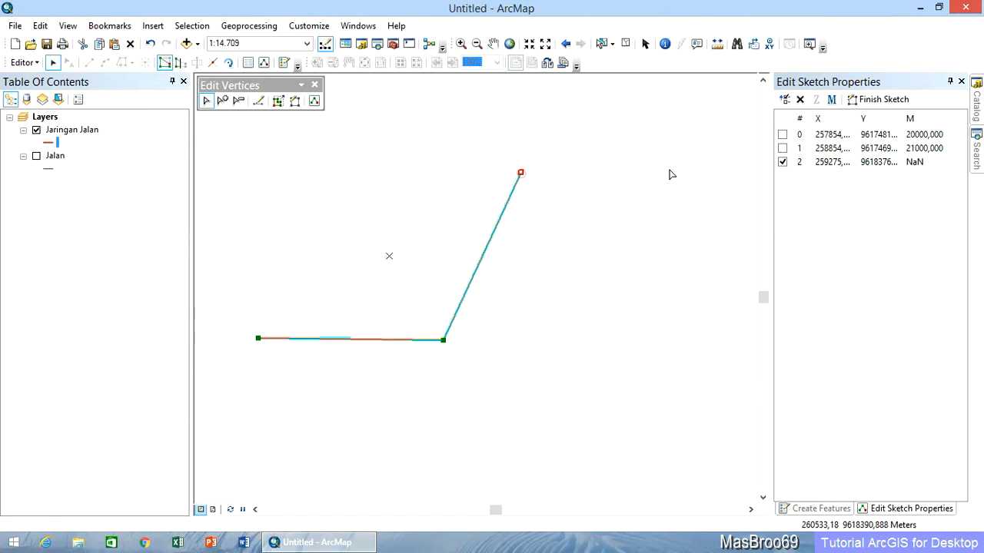
click(930, 161)
click(931, 161)
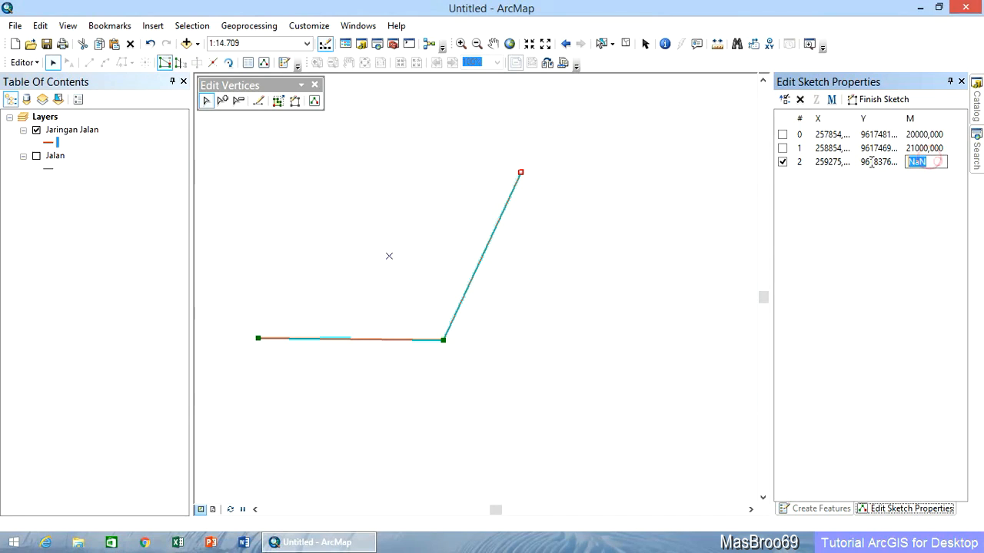
text(22000)
click(925, 148)
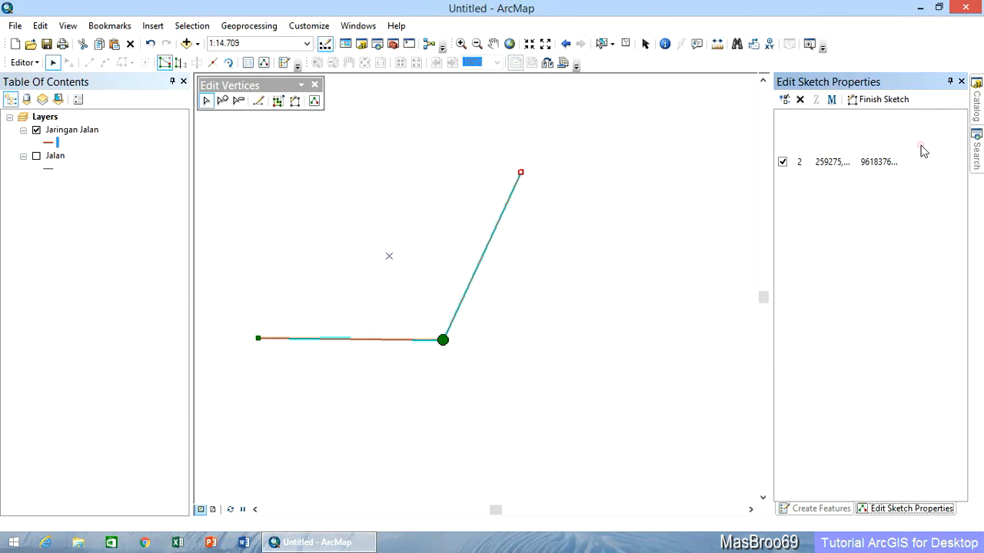
click(866, 222)
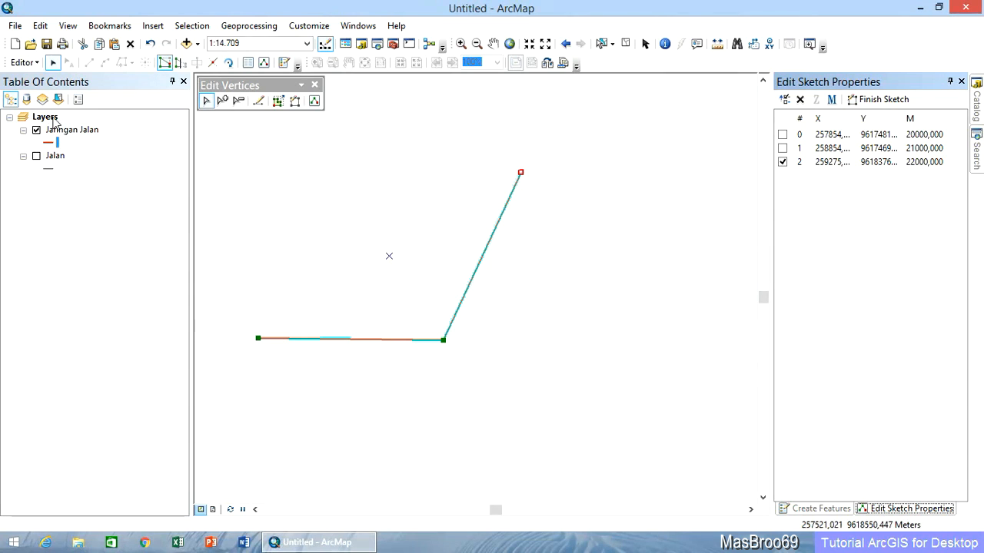
Save the edits to the road line and stop the edit session.
click(35, 65)
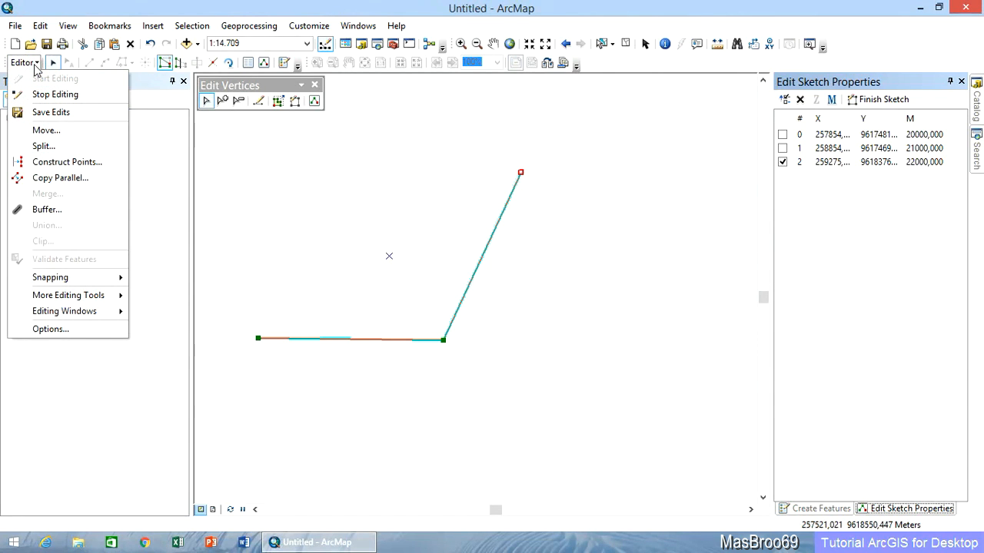
click(59, 114)
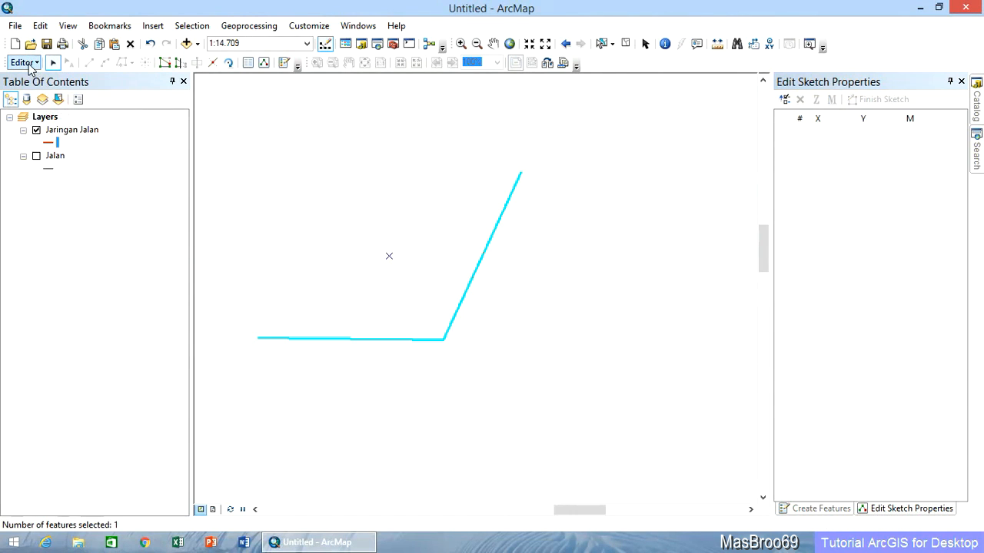
click(25, 62)
click(55, 96)
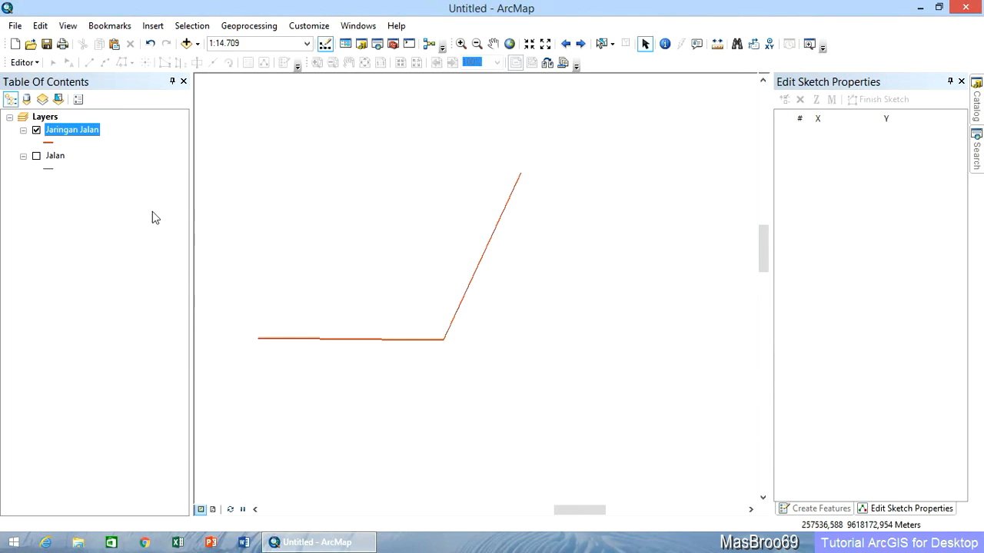
Compare the Jalan and Jaringan Jalan layers by alternating their visibility, leaving both shown.
click(36, 156)
click(36, 130)
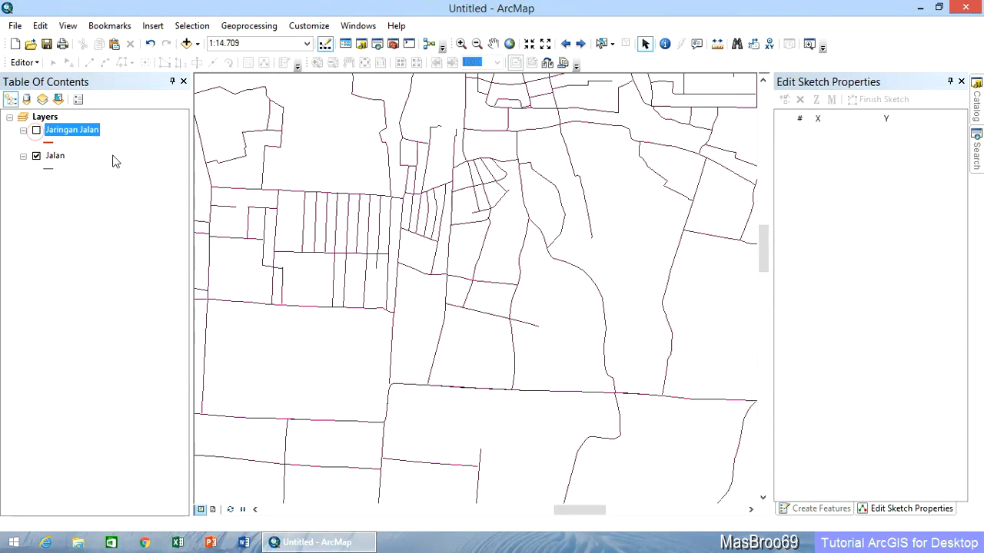
click(60, 160)
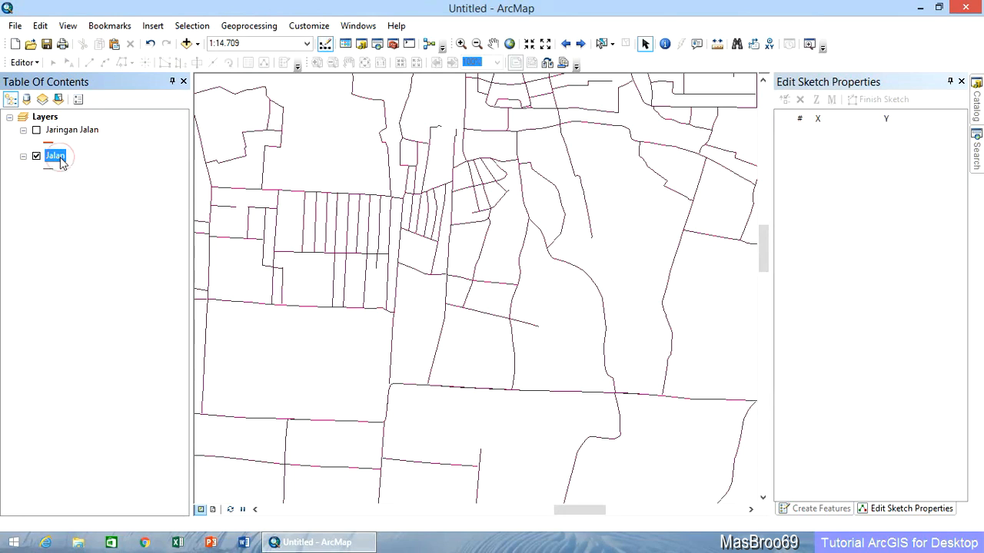
ctrl+click(40, 136)
click(36, 129)
click(36, 156)
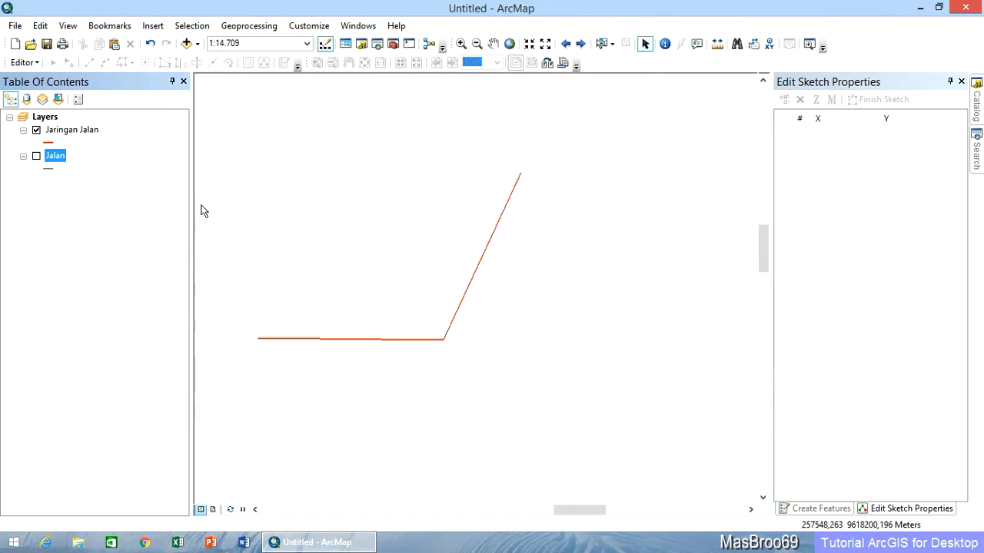
click(36, 156)
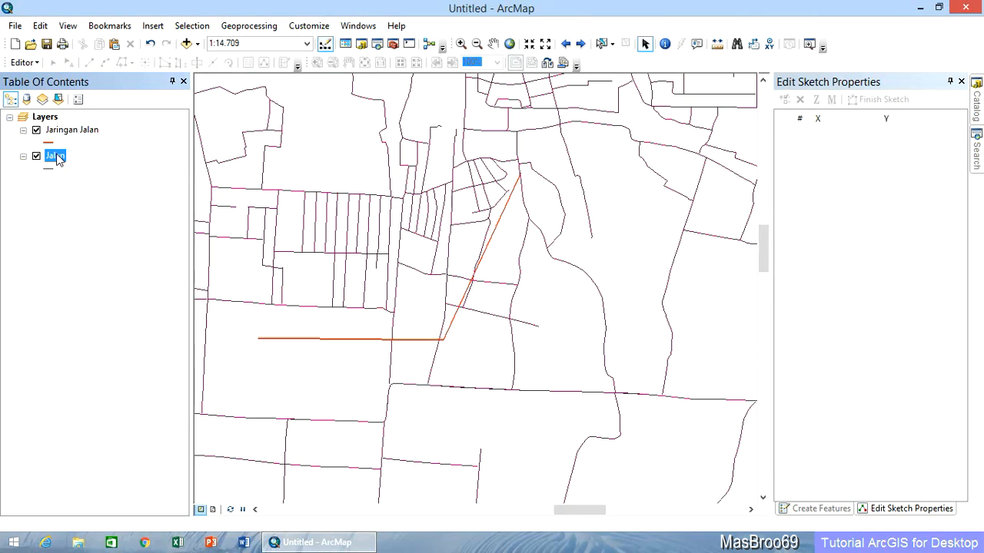
Check which property pages the Jalan layer offers in its layer properties, then close them.
right_click(56, 156)
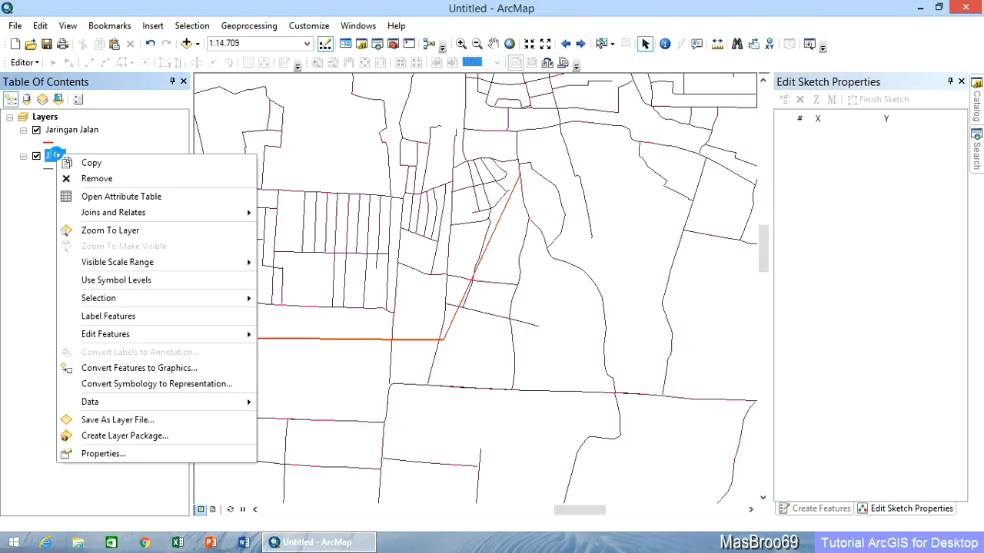
click(187, 454)
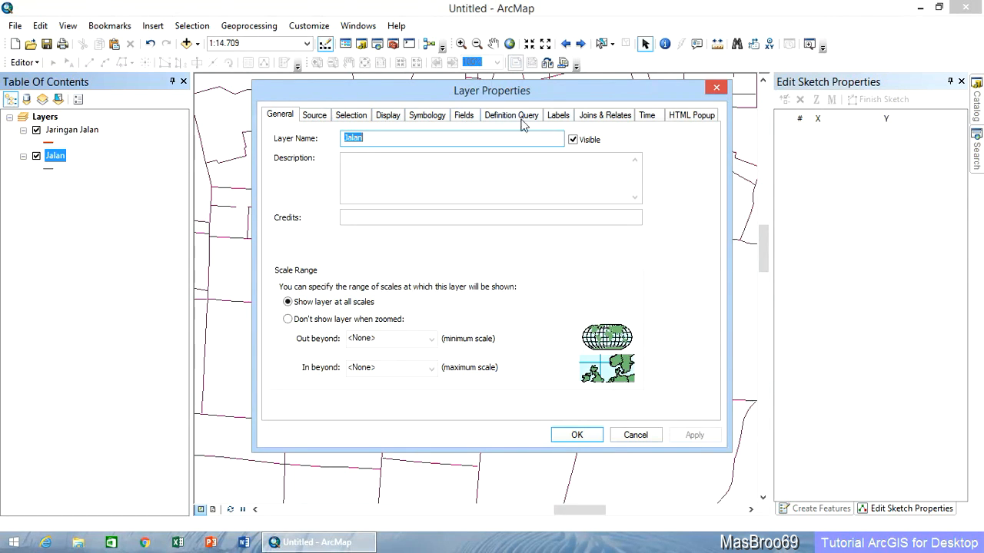
click(570, 435)
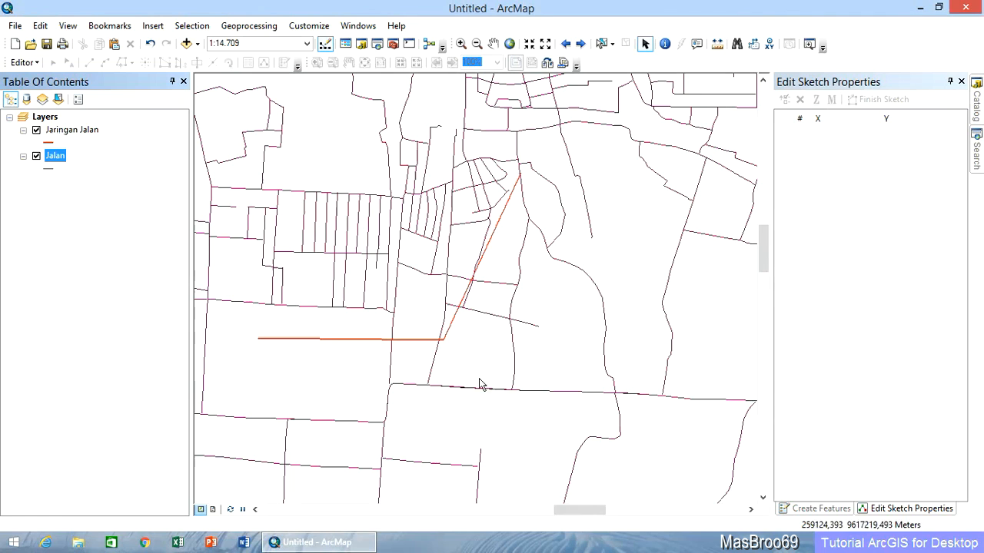
Examine the route settings in the Jaringan Jalan layer's properties, including the available route identifier fields.
right_click(83, 130)
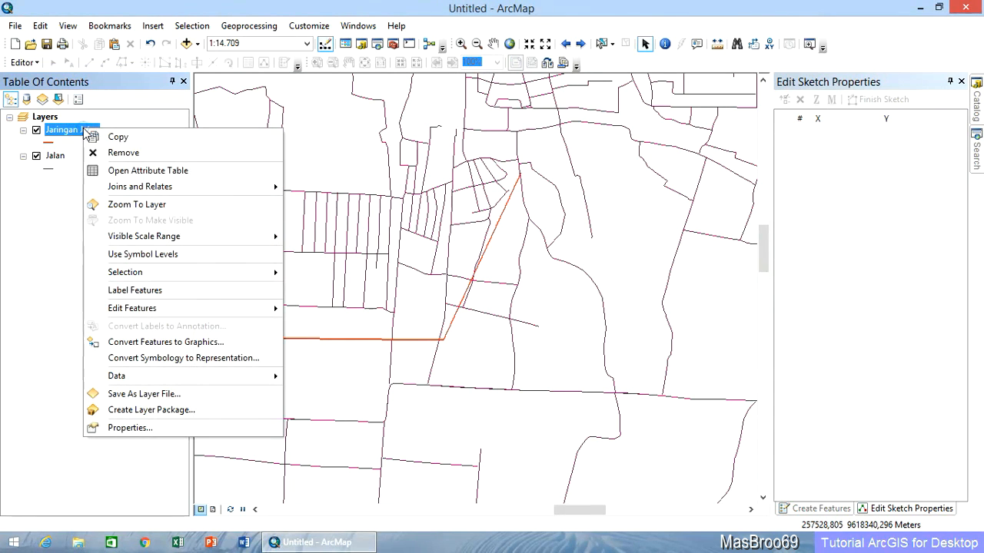
click(213, 427)
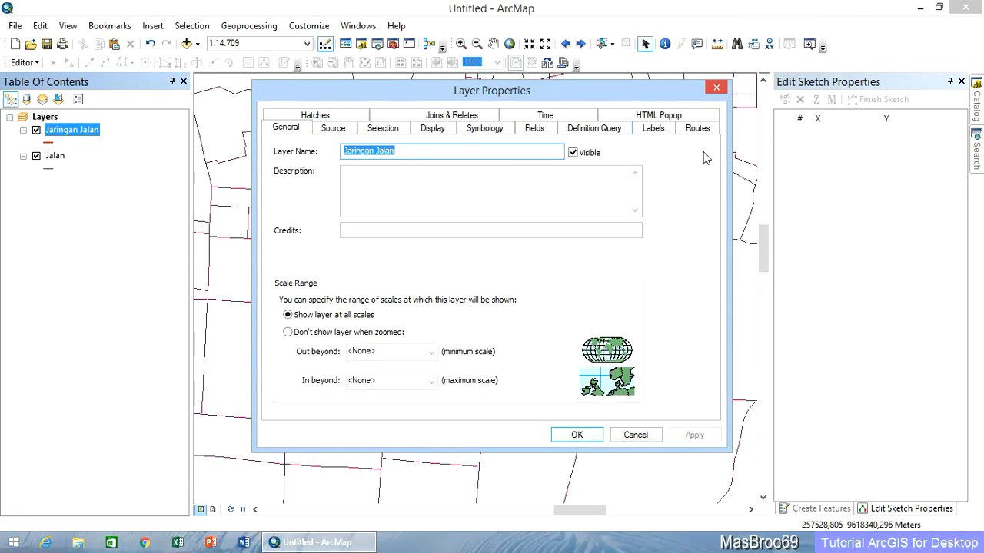
click(697, 129)
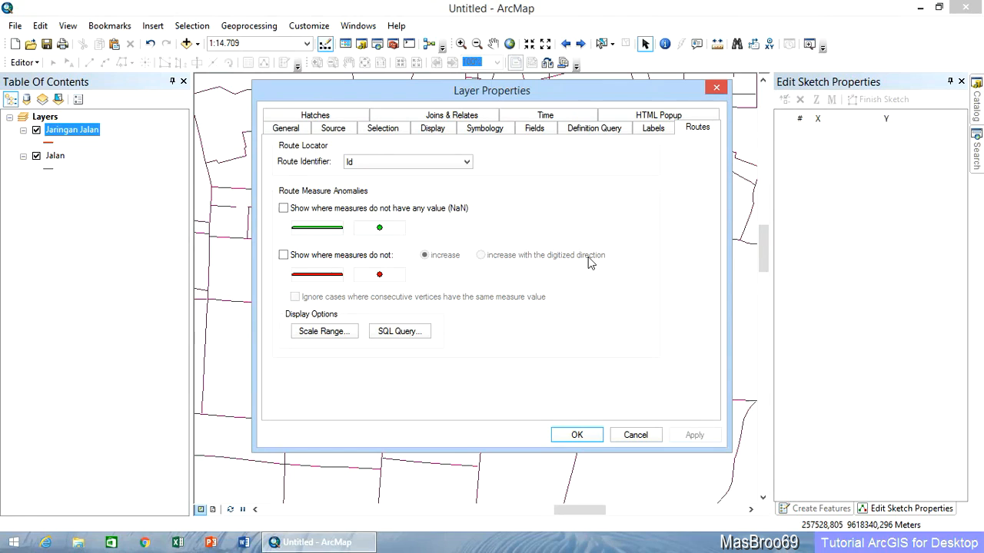
click(423, 163)
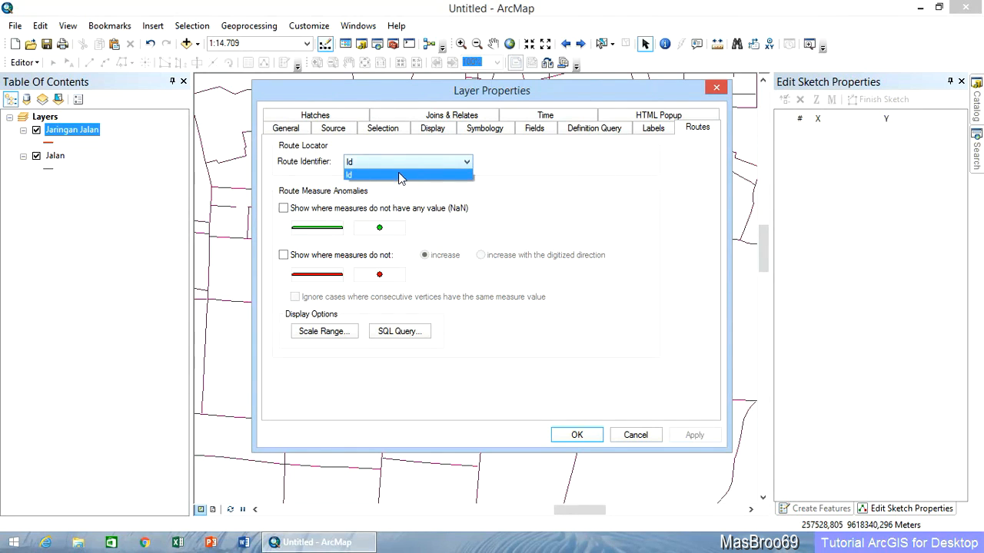
click(306, 174)
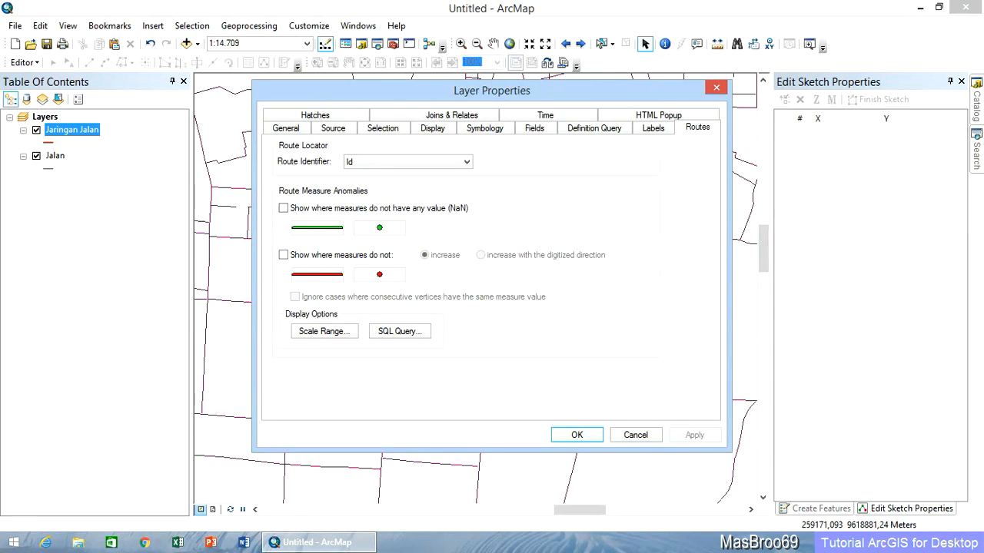
click(588, 440)
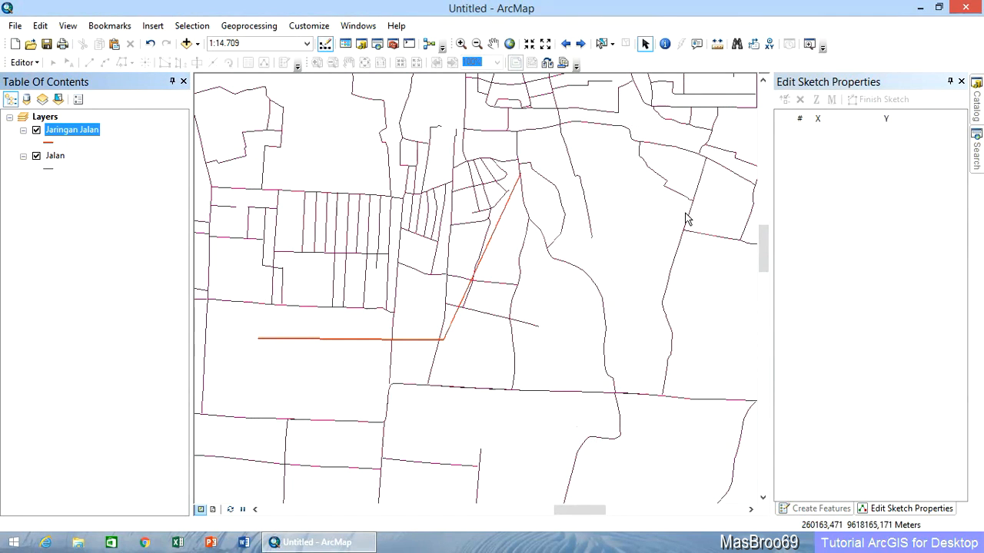
Hide the Jaringan Jalan layer and start an edit session with the whole Jalan network in view.
click(55, 156)
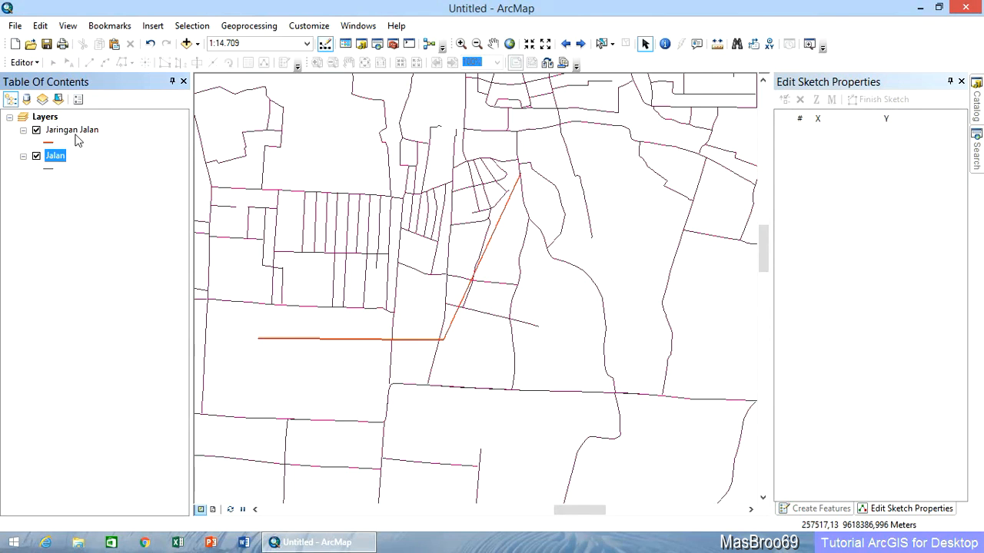
click(36, 130)
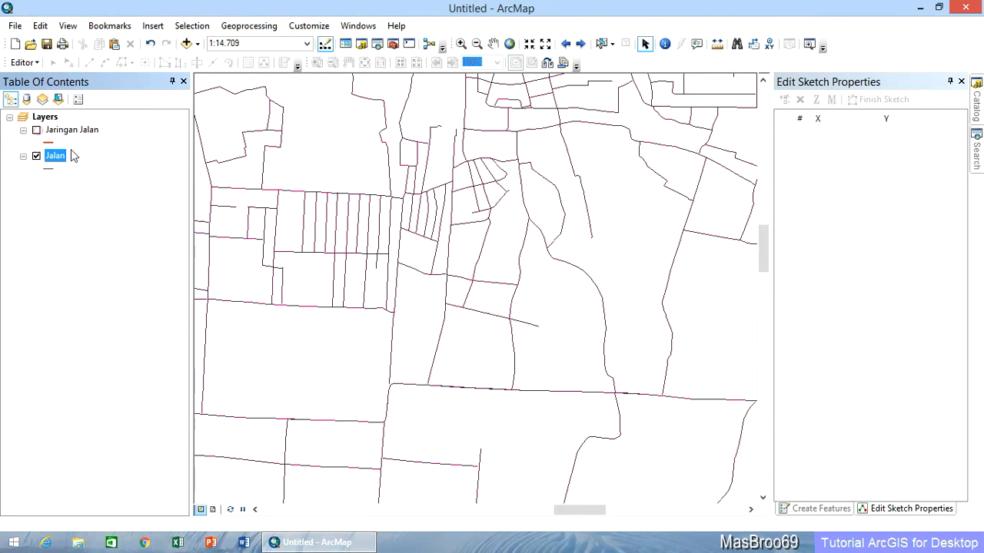
click(509, 44)
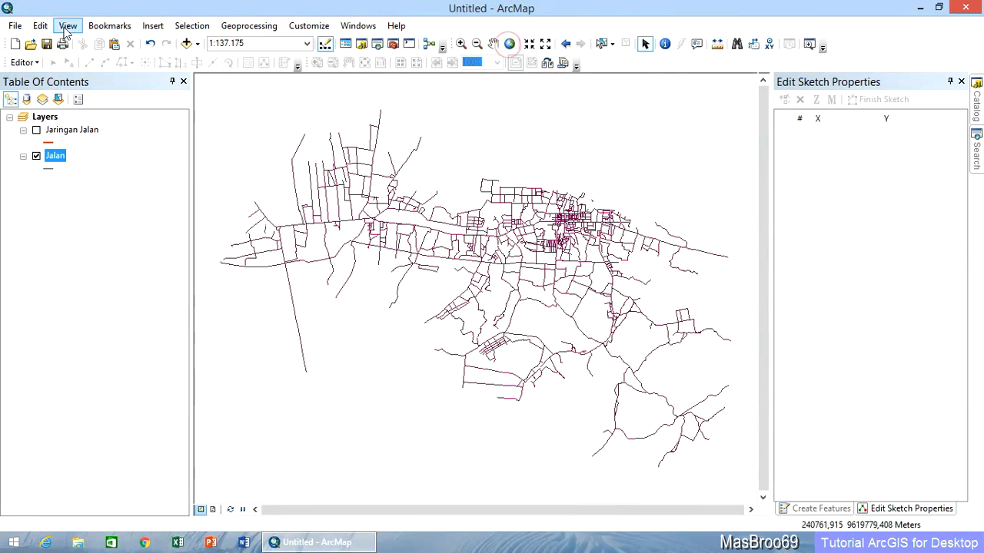
click(30, 63)
click(44, 76)
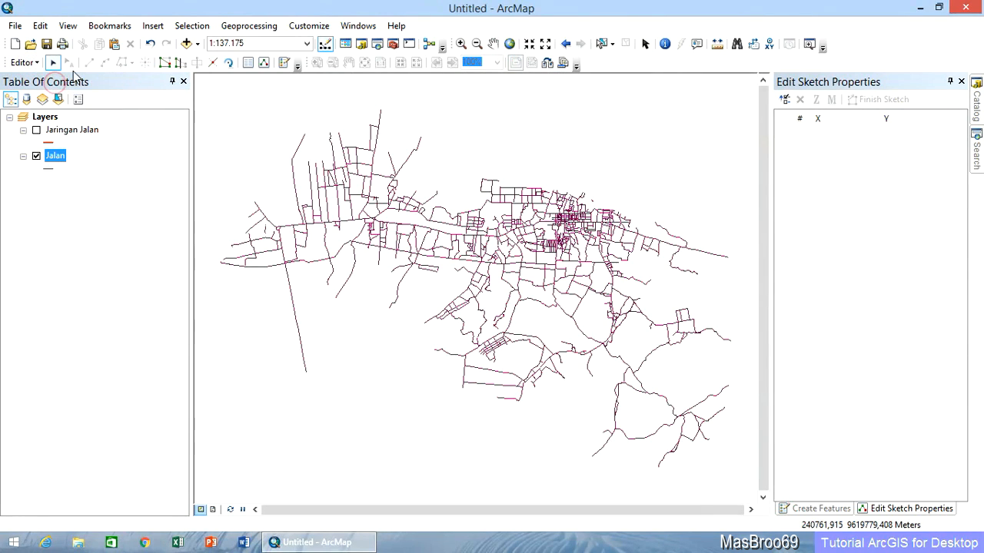
Examine the vertex coordinate columns of the long north-south road in the west of Jalan, then stop editing.
click(297, 313)
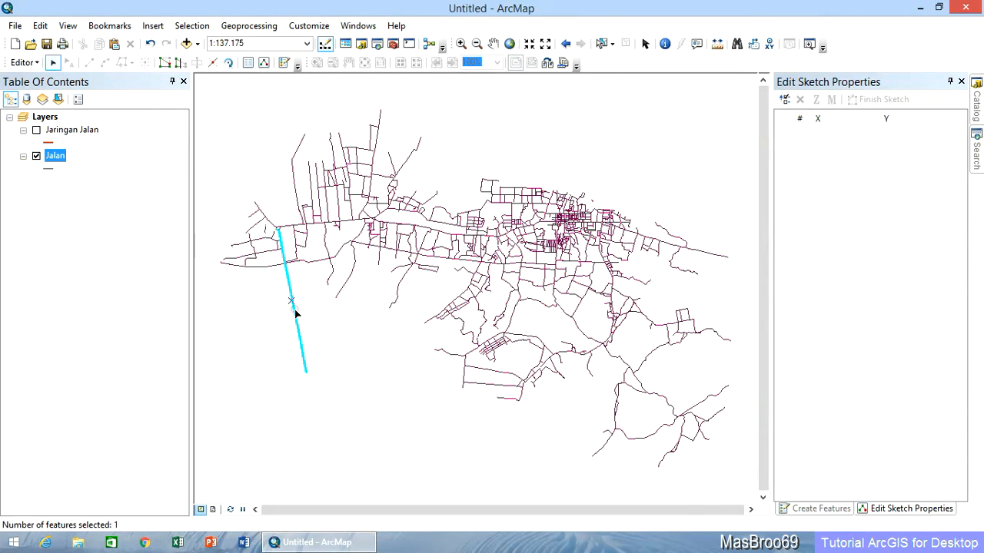
right_click(297, 313)
click(358, 437)
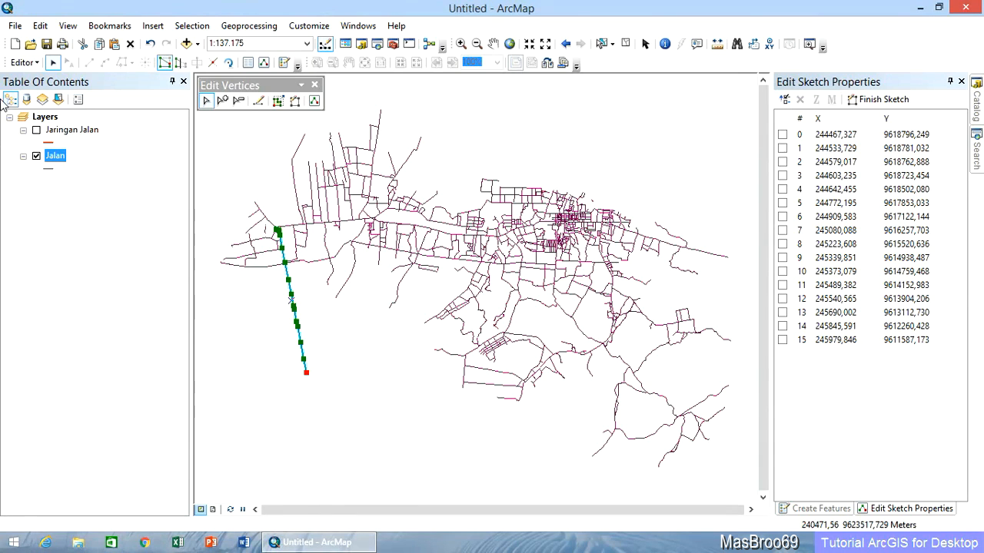
click(23, 62)
click(48, 94)
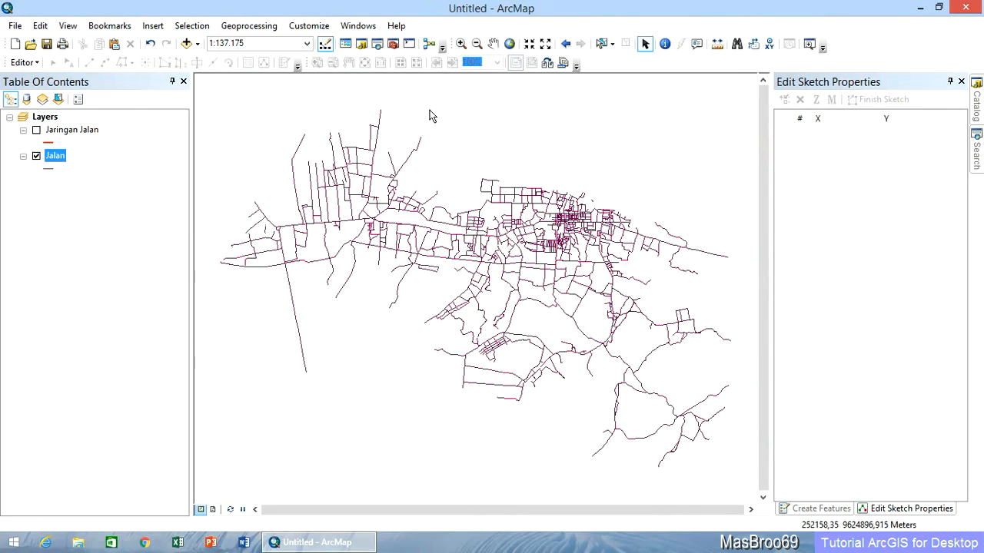
Start the Create Routes linear referencing tool with Jalan as input line features and NAMA as route identifier field.
click(393, 44)
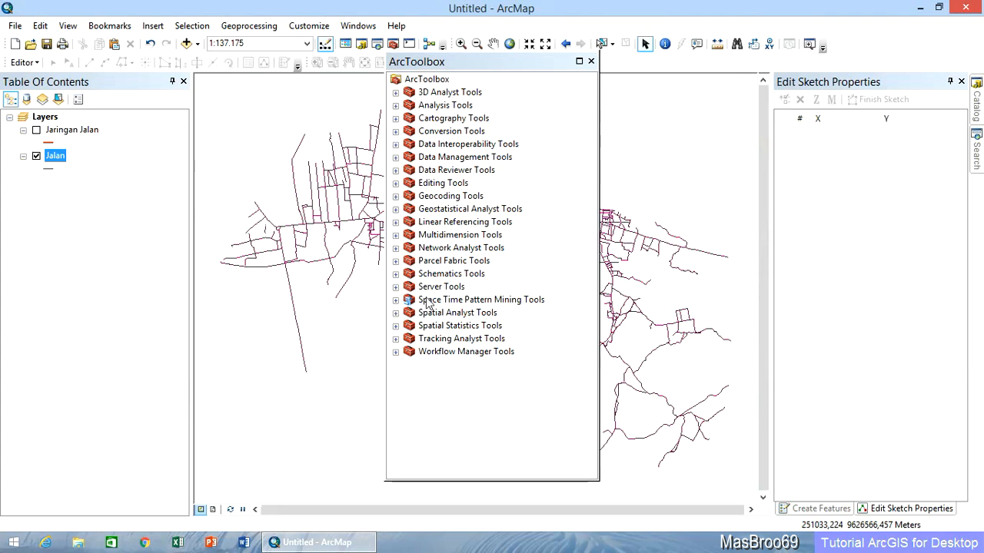
click(396, 222)
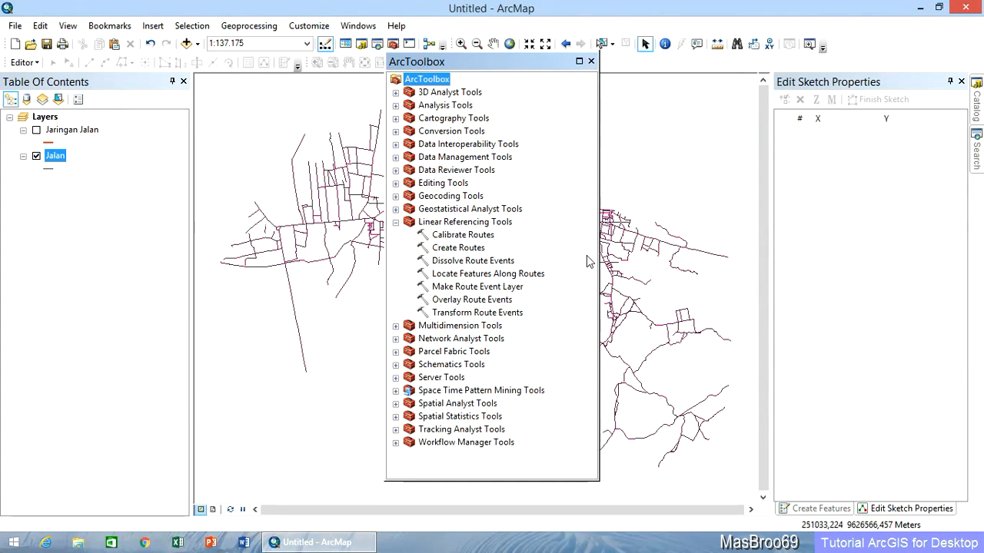
click(472, 249)
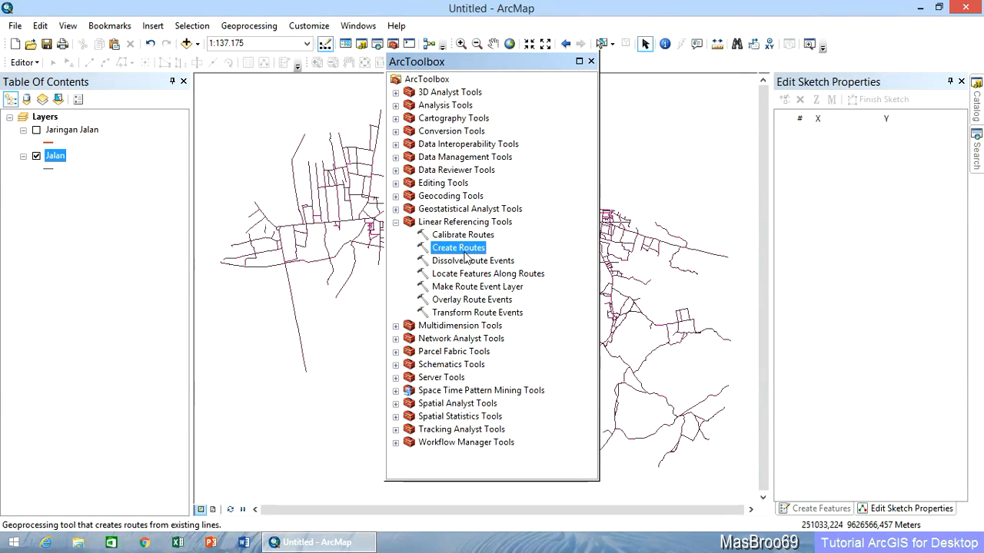
double_click(470, 247)
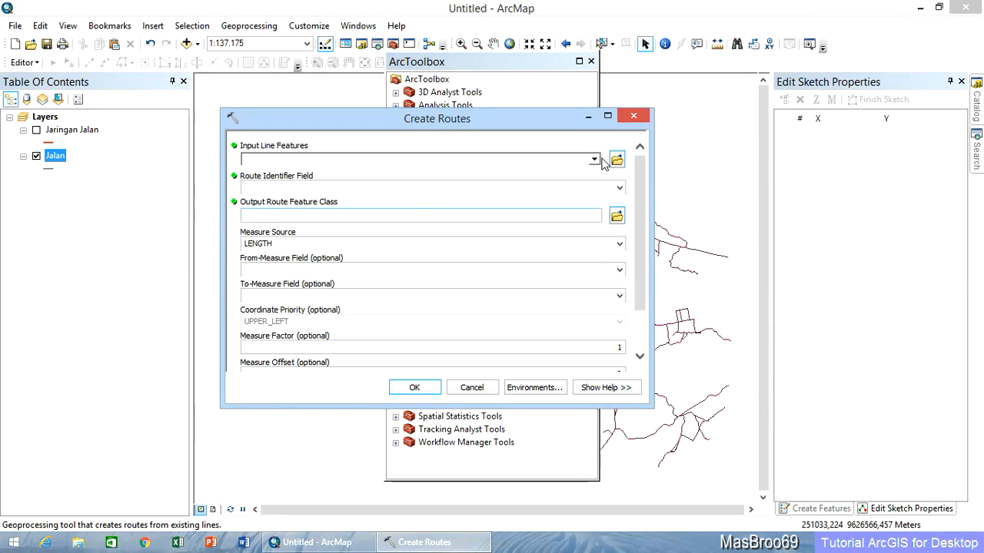
click(598, 160)
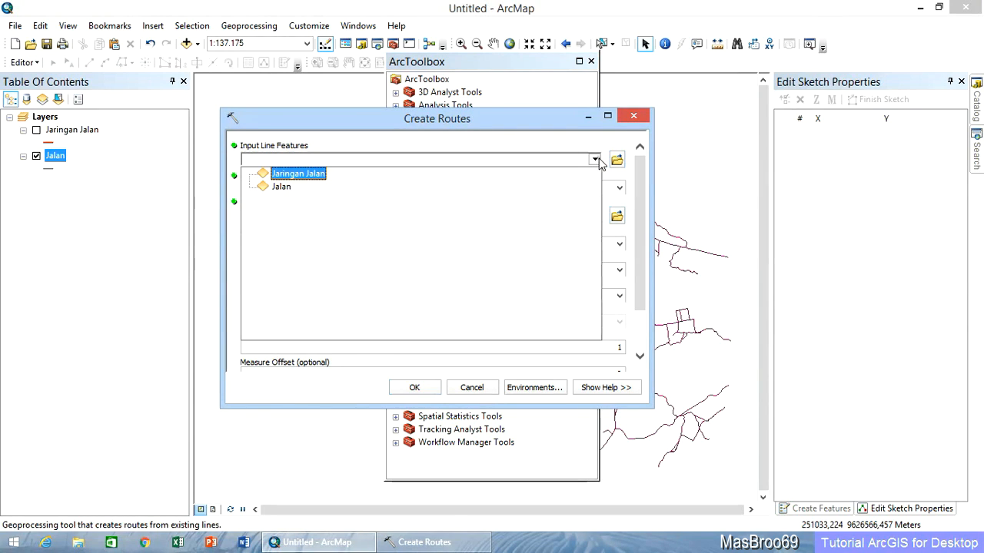
click(282, 187)
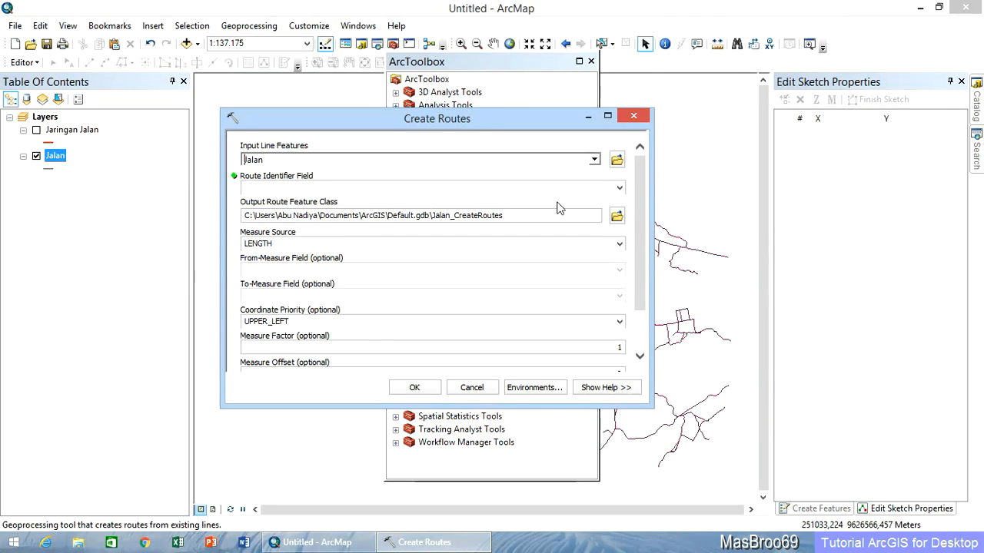
click(619, 188)
click(377, 202)
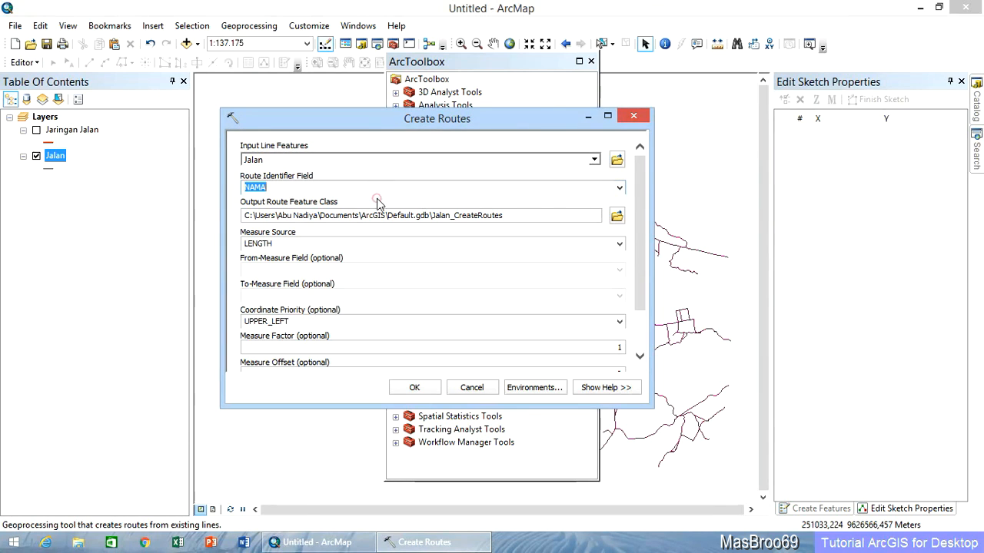
Create the routes as Rute Jalan.shp in C:\Geodata, with LENGTH as the measure source and the other settings at their defaults.
click(617, 218)
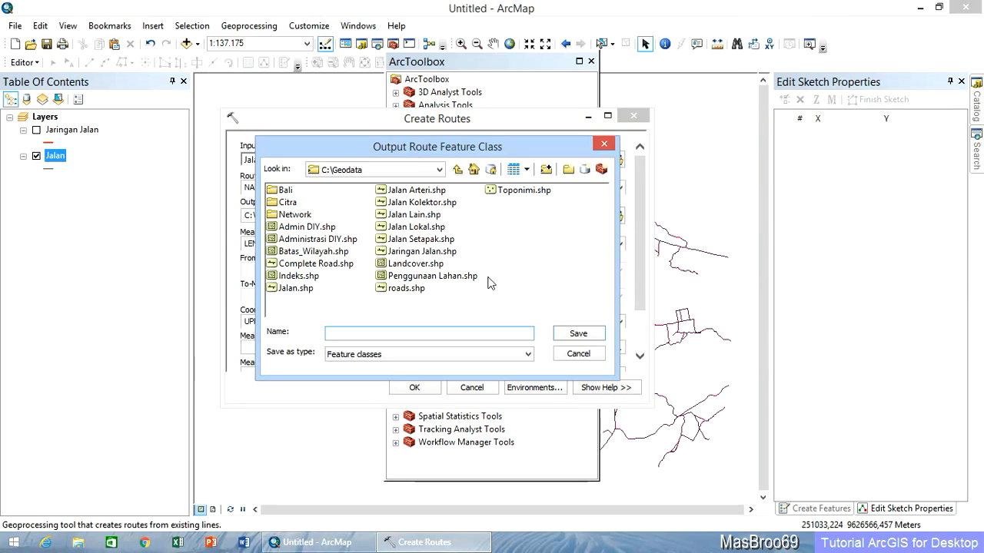
text(Rute Jalan)
click(581, 336)
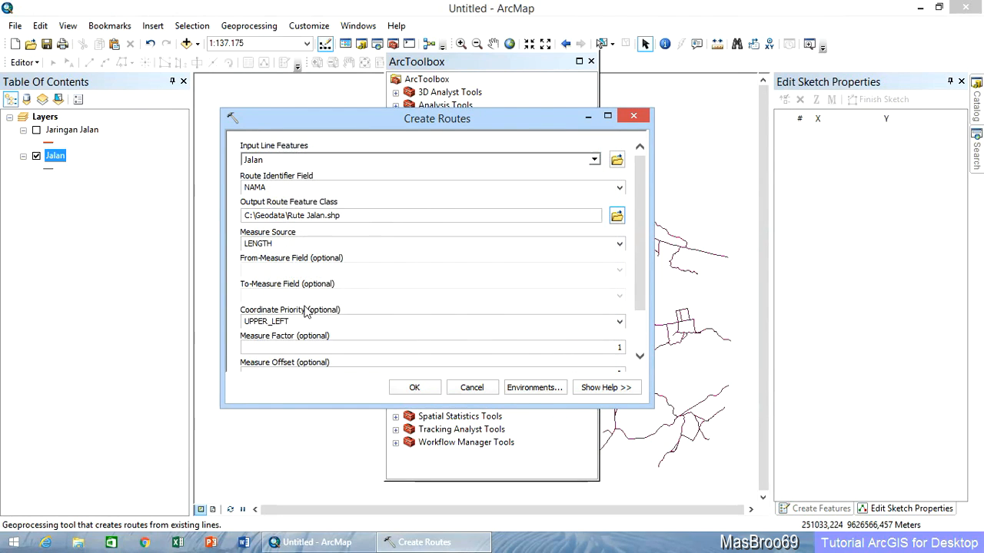
click(619, 245)
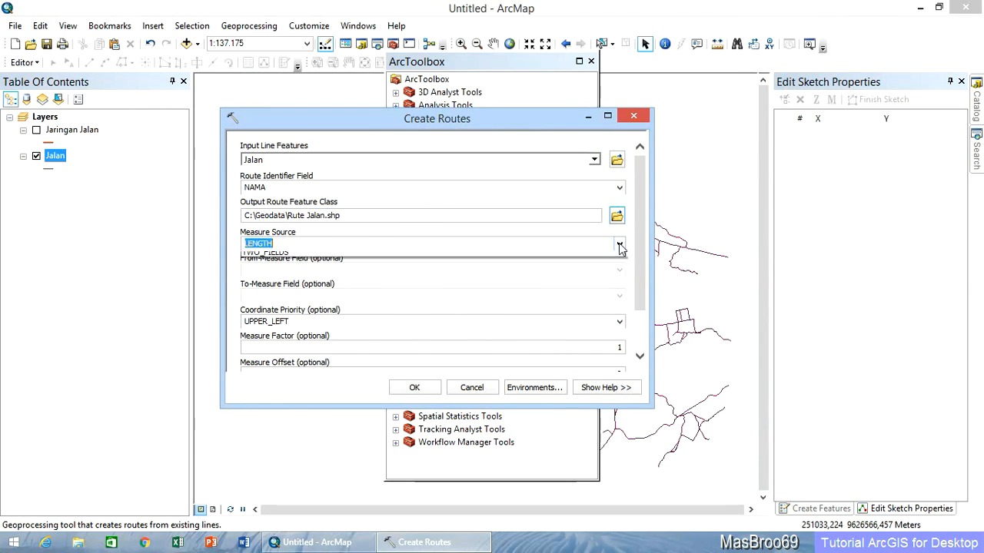
click(378, 255)
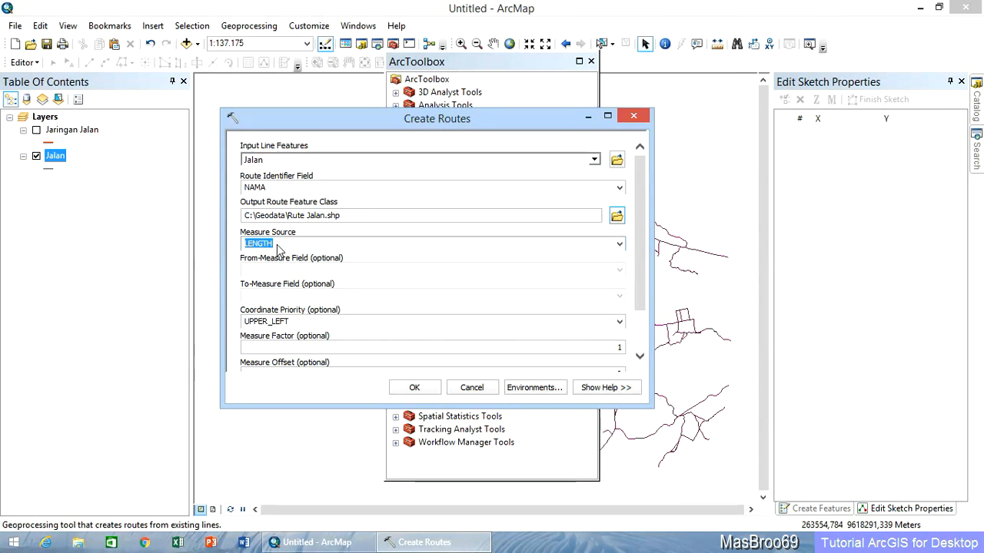
scroll(644, 257, down, 3)
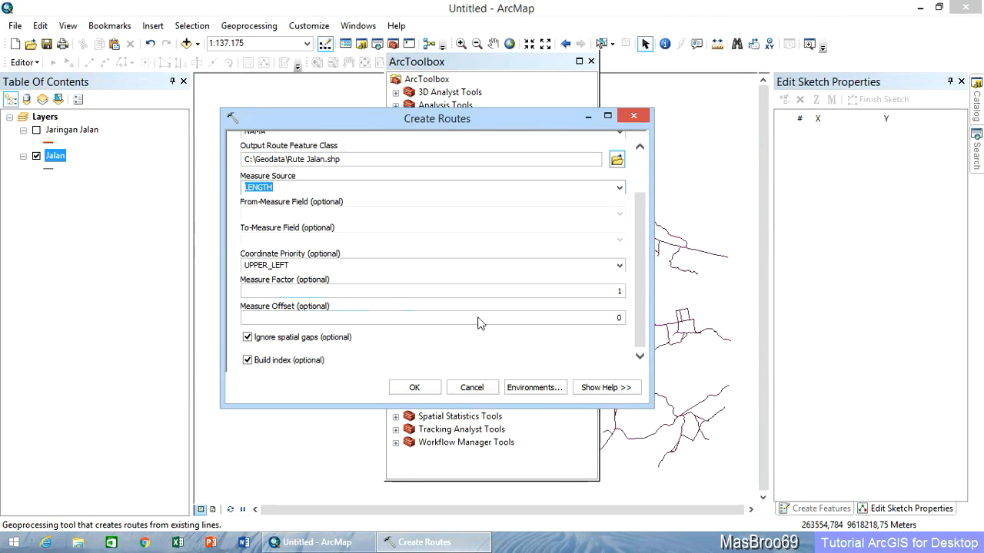
click(427, 389)
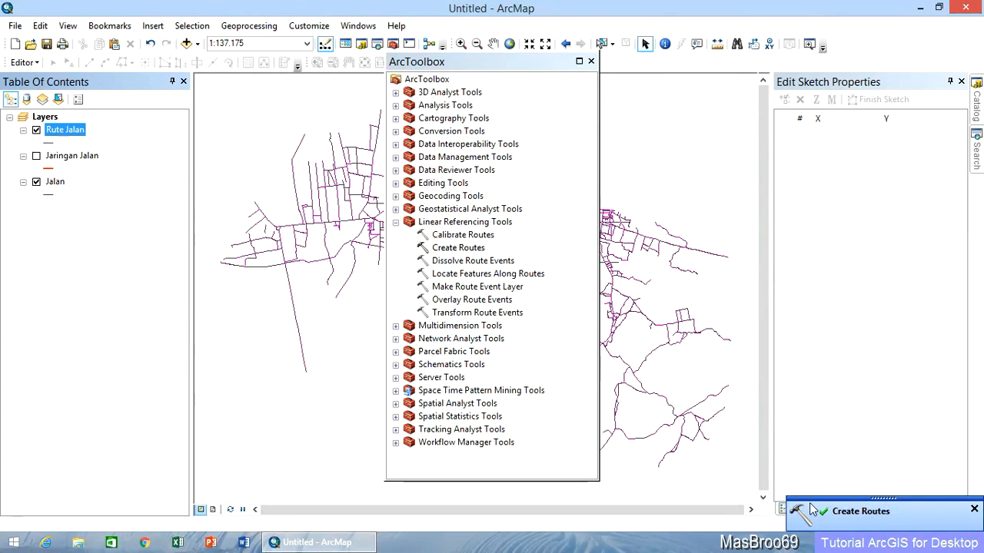
Hide the Jalan layer, close ArcToolbox and start an edit session for Rute Jalan.
click(36, 182)
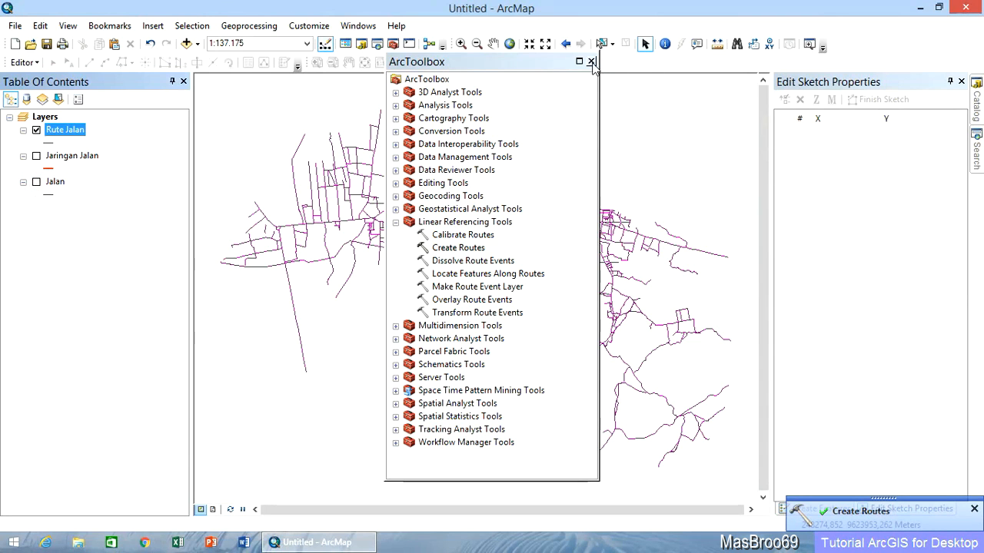
click(591, 61)
click(34, 62)
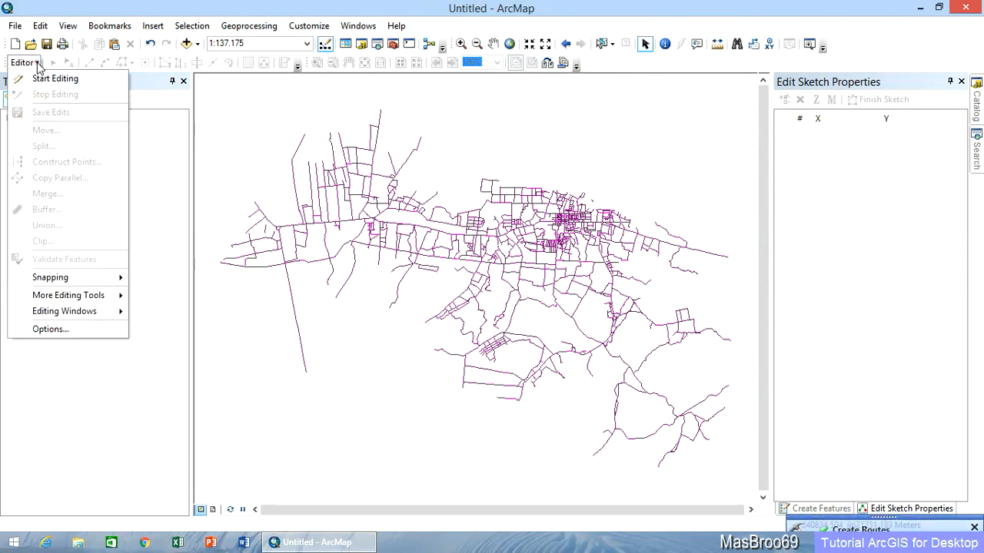
click(40, 79)
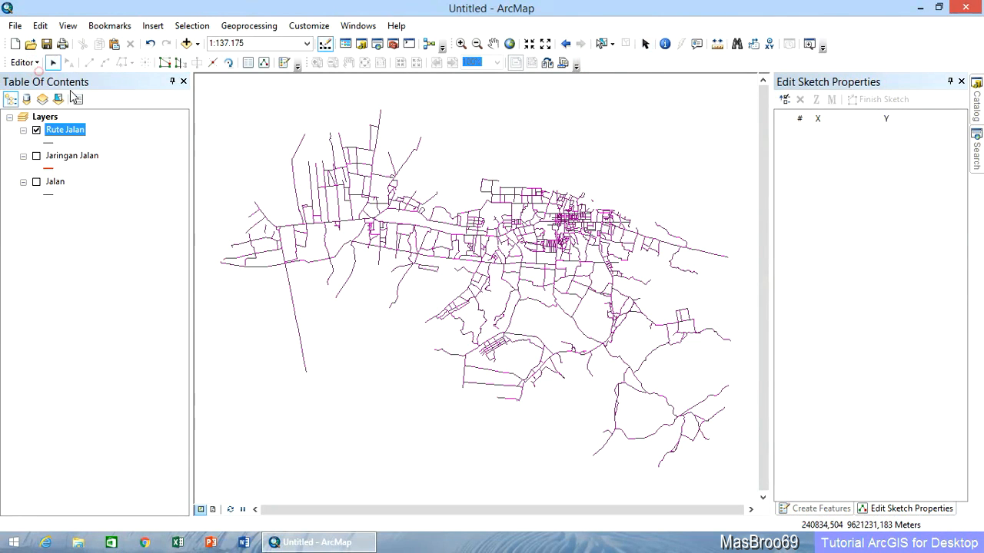
Examine the M values on the vertices of Rute Jalan's long north-south road in the west, then stop editing.
click(296, 321)
right_click(296, 321)
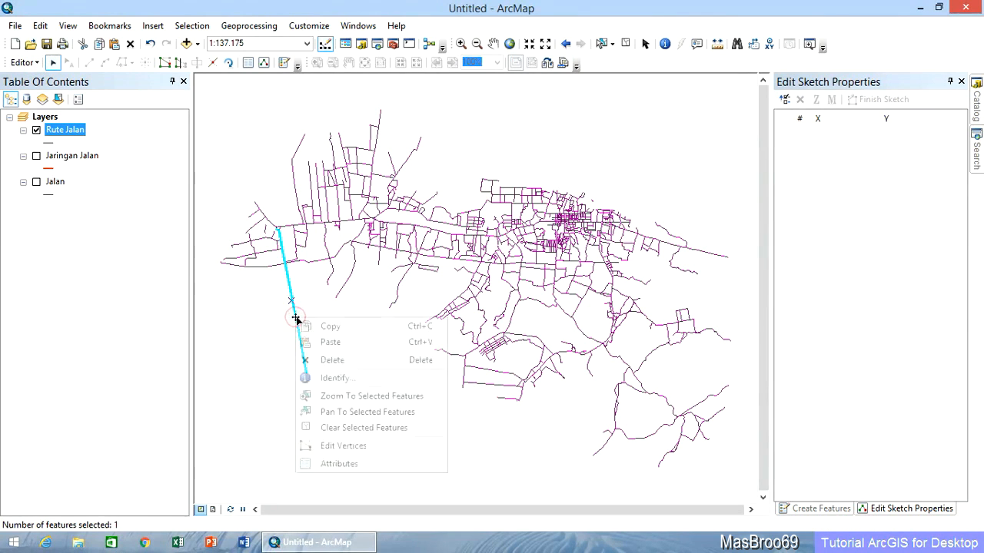
click(364, 446)
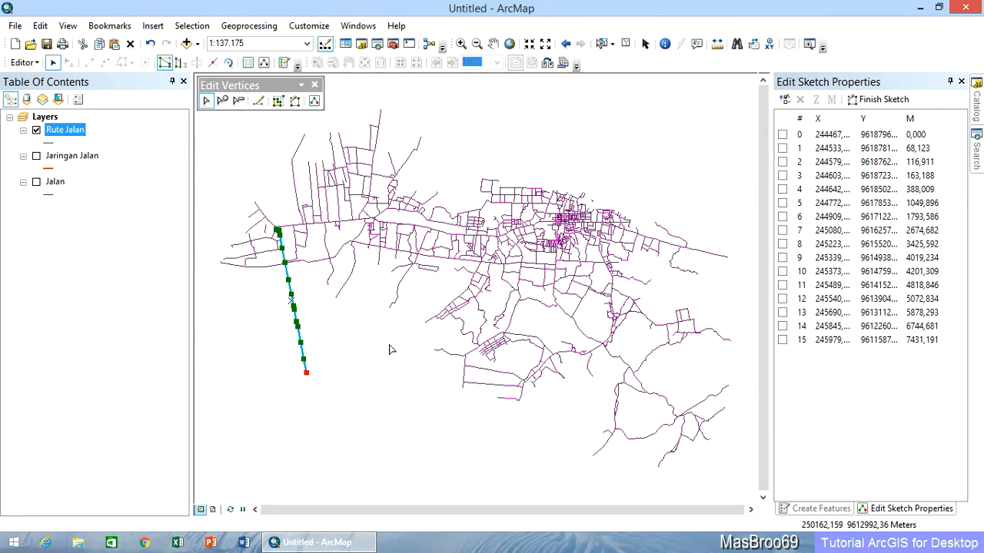
scroll(389, 350, up, 1)
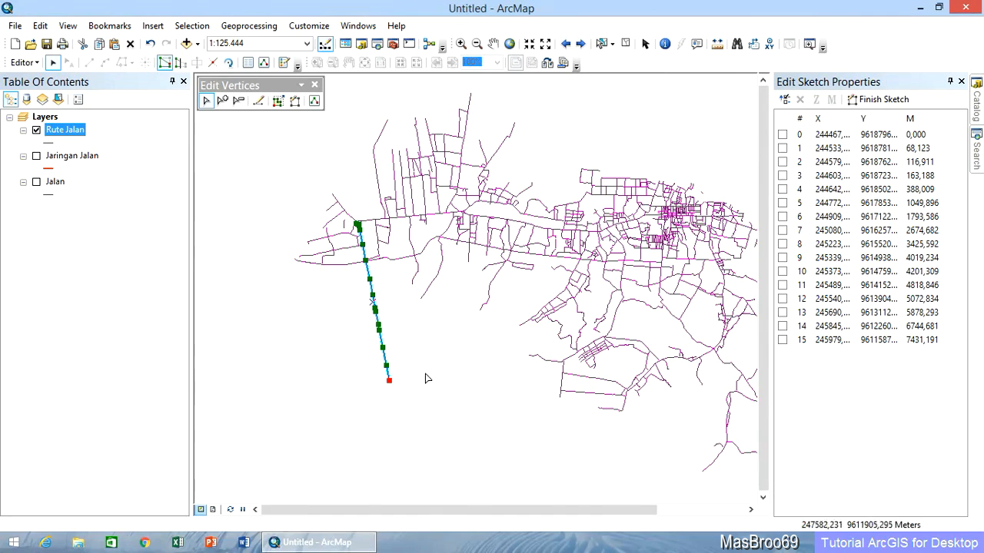
click(960, 81)
click(23, 62)
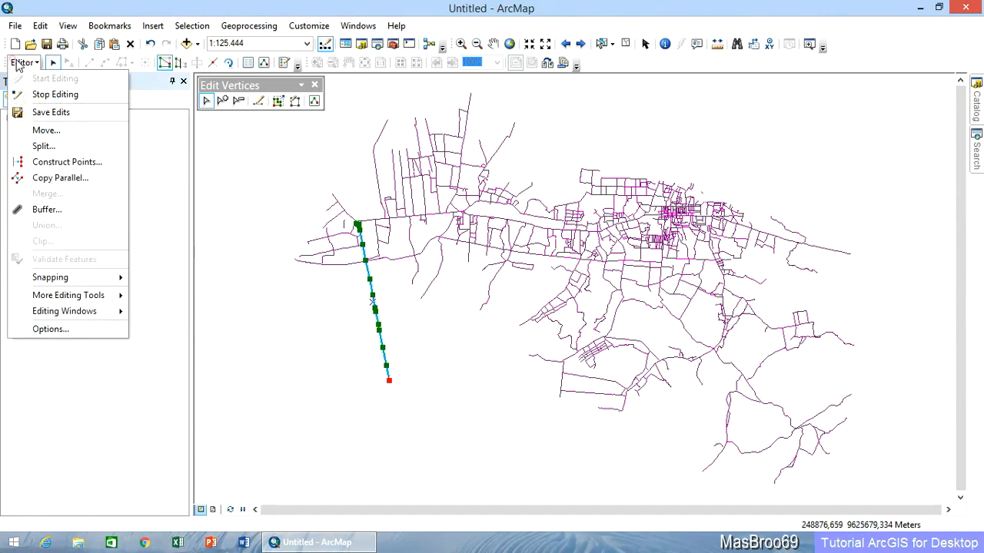
click(43, 93)
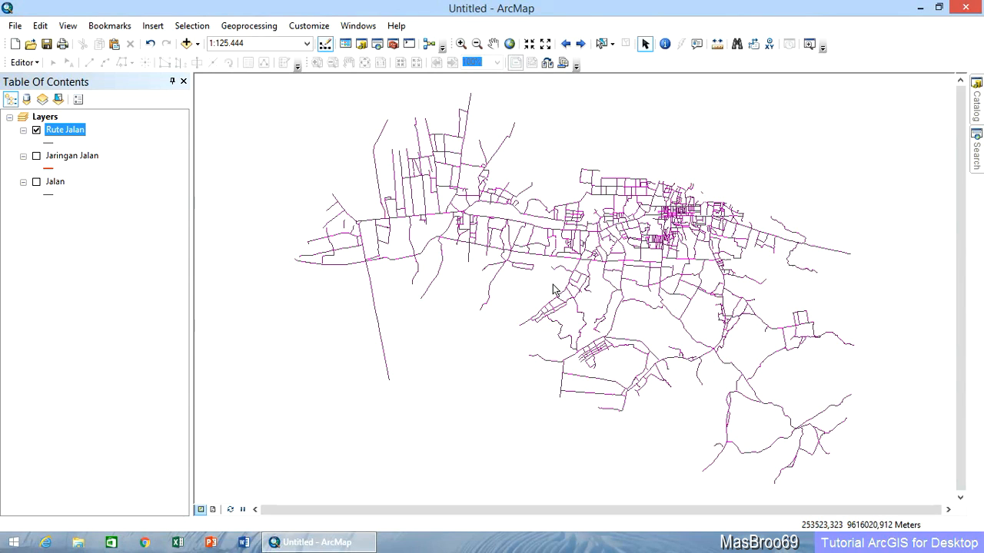
Add the Kecelakaan.dbf table from C:\Geodata to the map's layers.
click(977, 107)
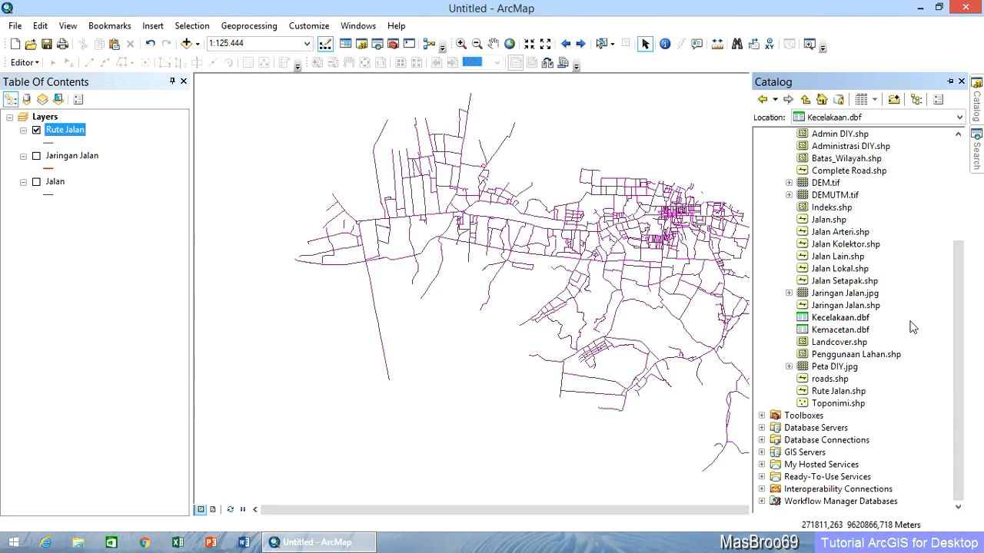
click(845, 321)
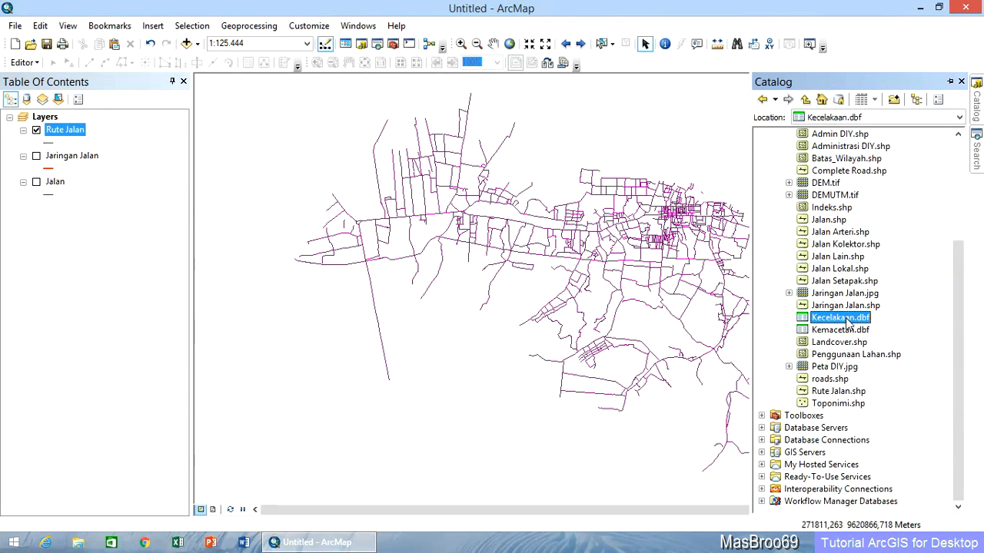
drag(847, 321, 136, 282)
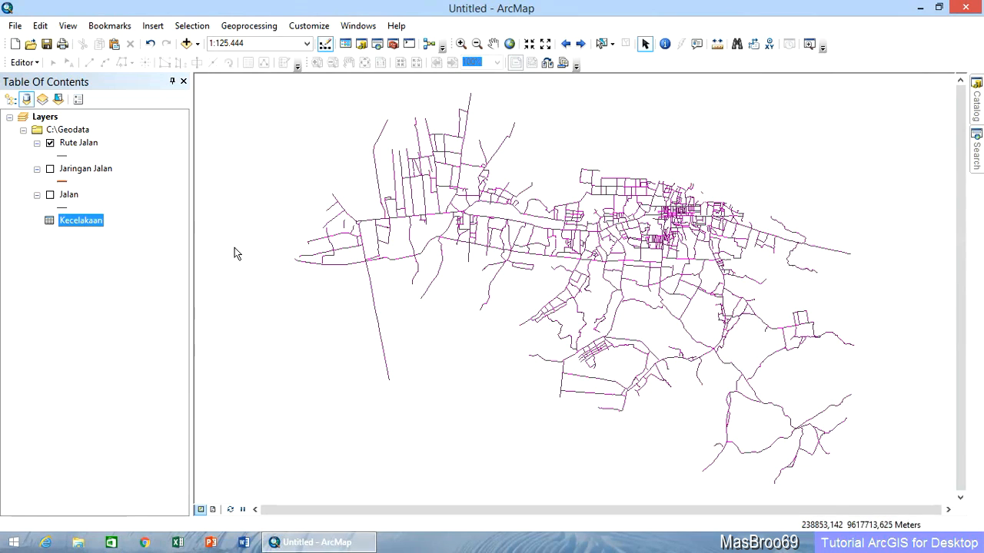
Check which new item types, such as a dBASE table, can be created in the C:\Geodata folder.
mouse_move(976, 104)
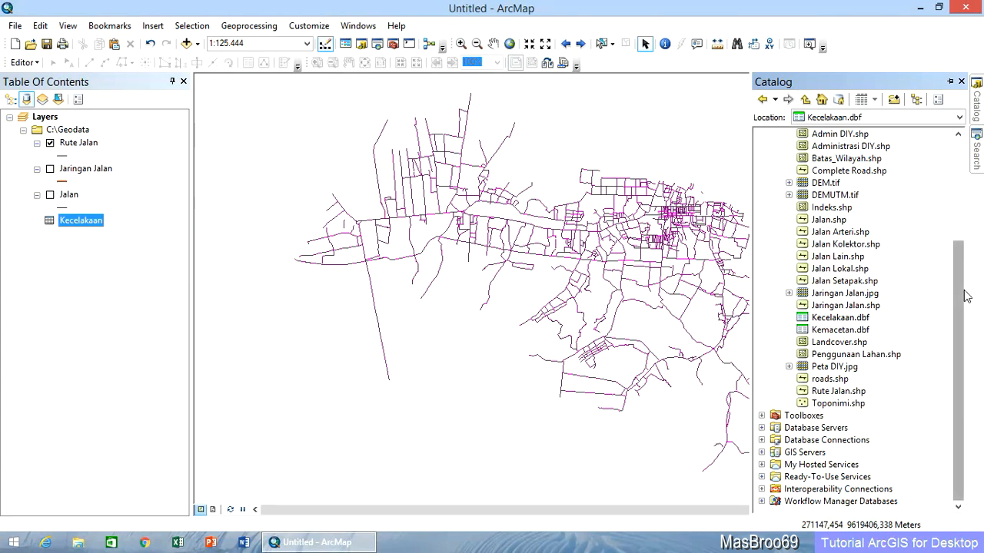
drag(957, 286, 953, 178)
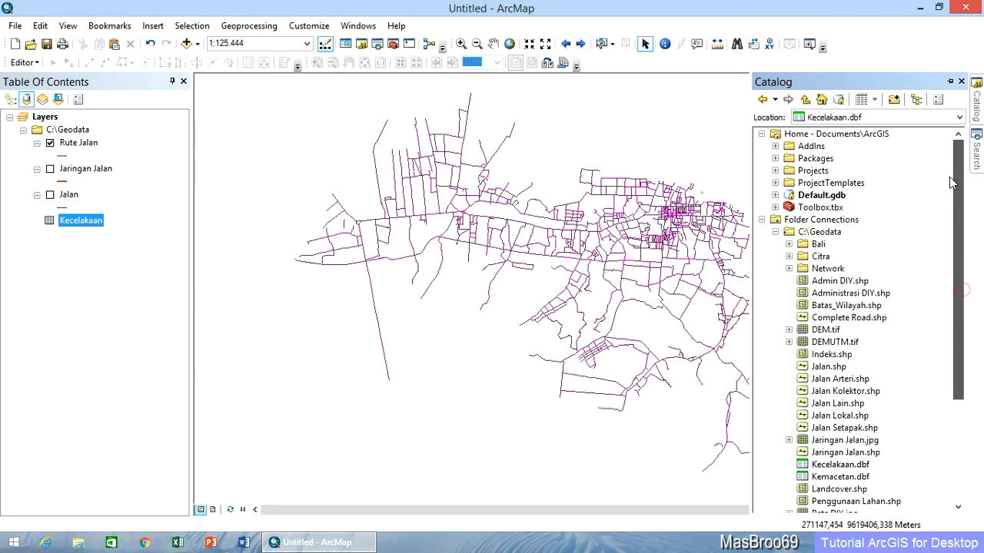
right_click(825, 233)
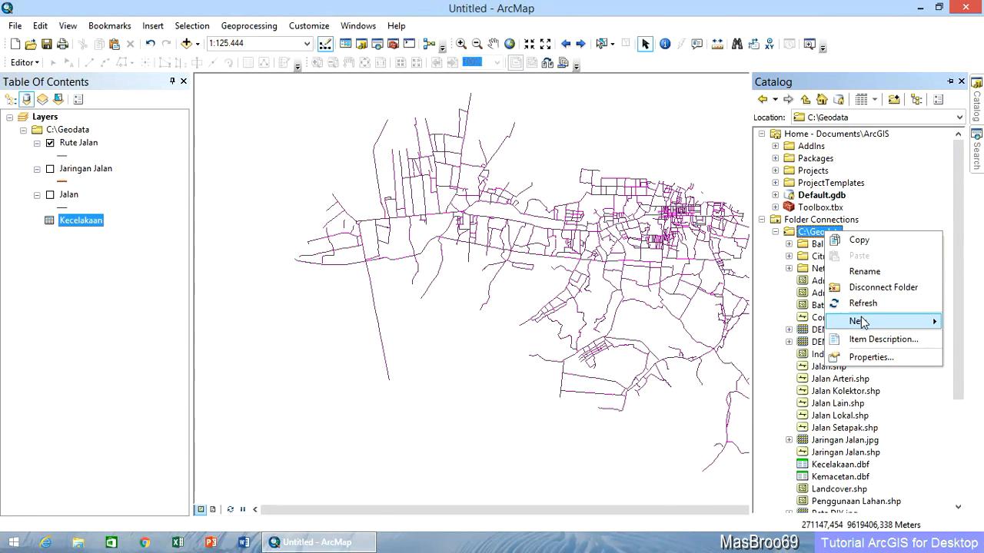
mouse_move(881, 324)
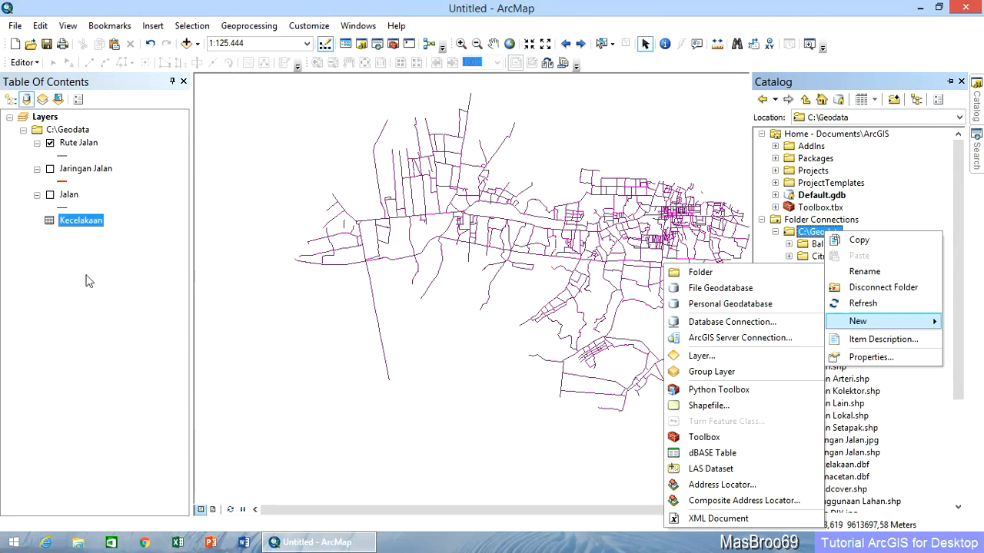
Open the Kecelakaan table, widen its columns and examine the Jalan and Lokasi fields.
right_click(80, 222)
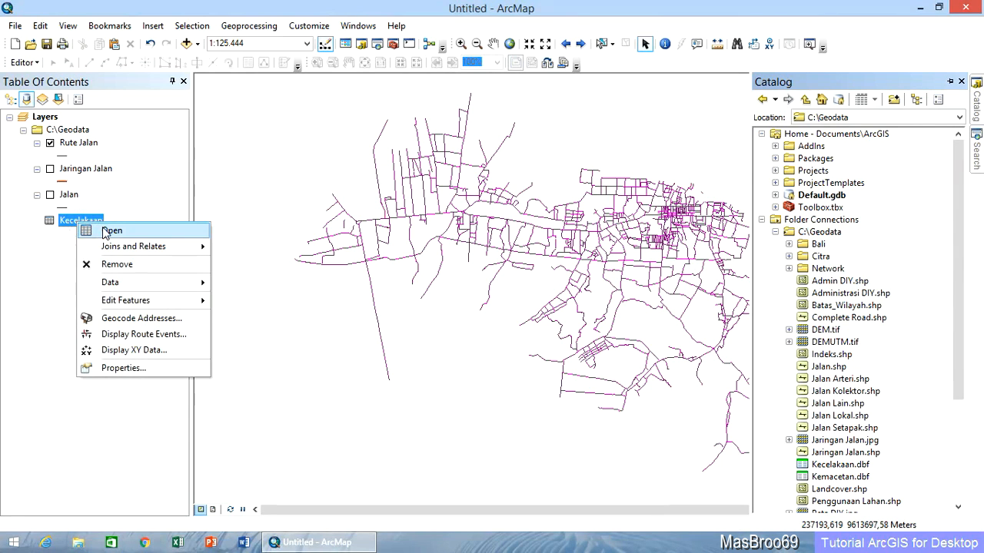
click(105, 232)
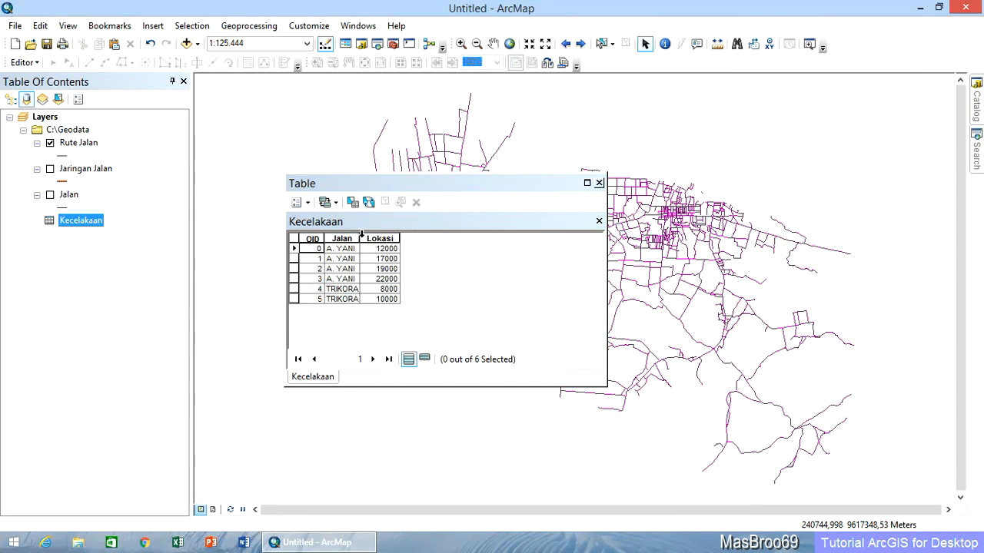
drag(360, 238, 446, 239)
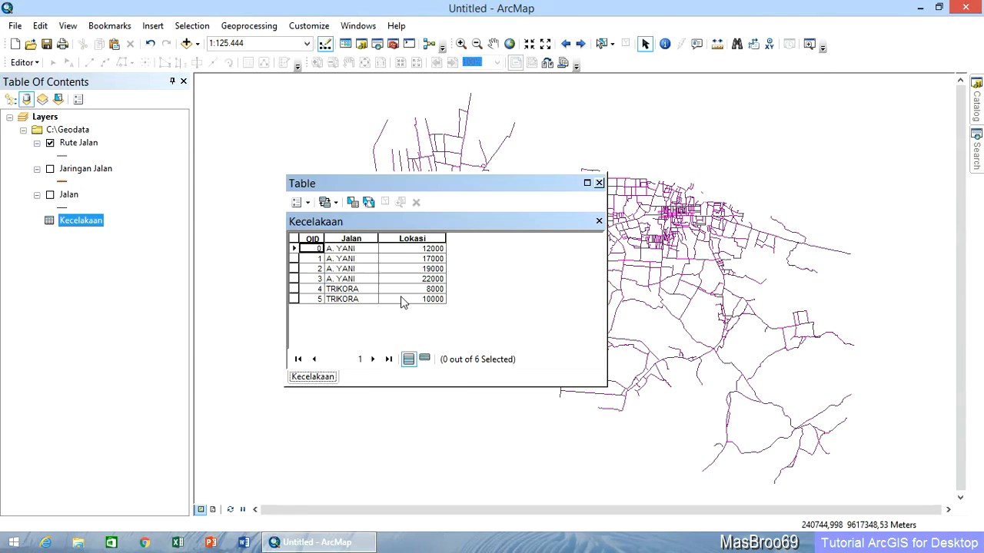
click(358, 251)
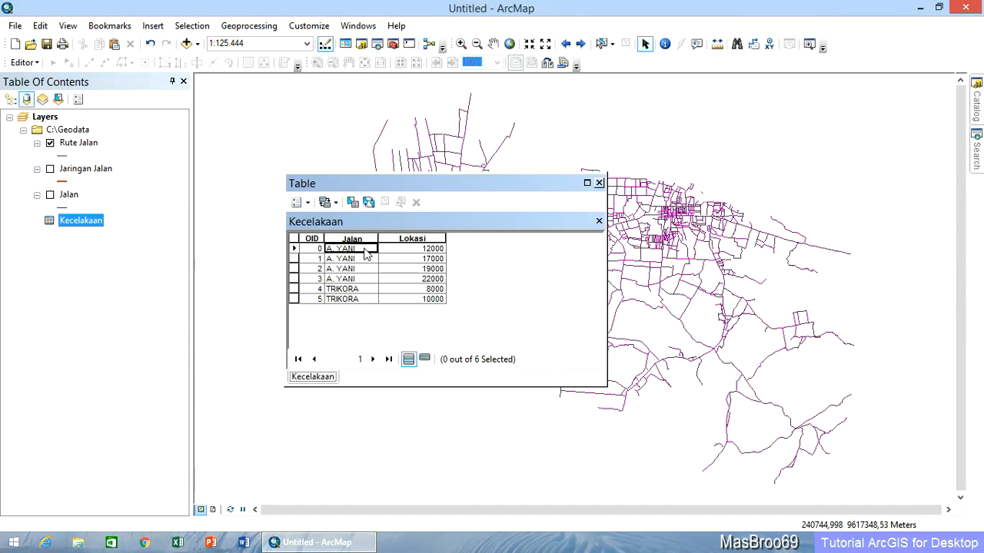
click(410, 249)
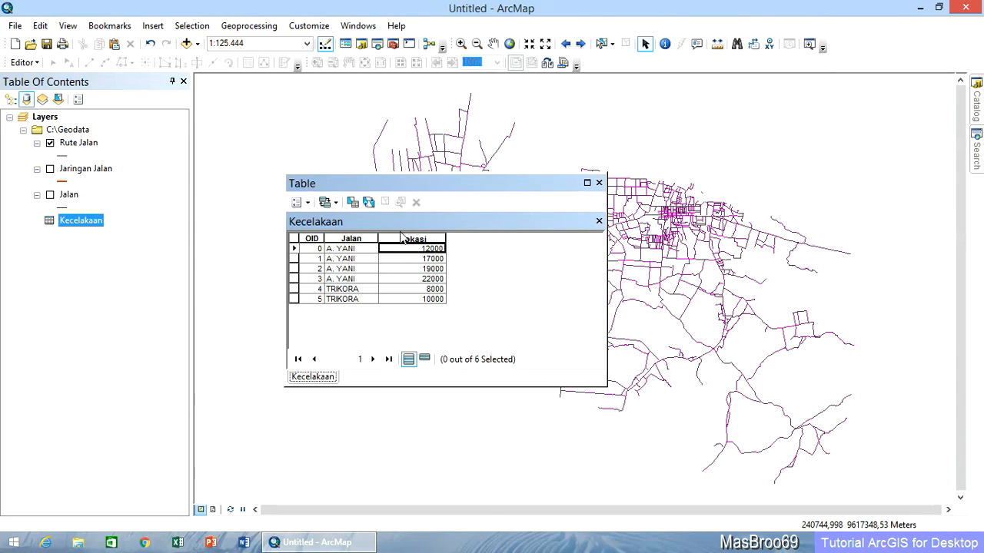
click(350, 252)
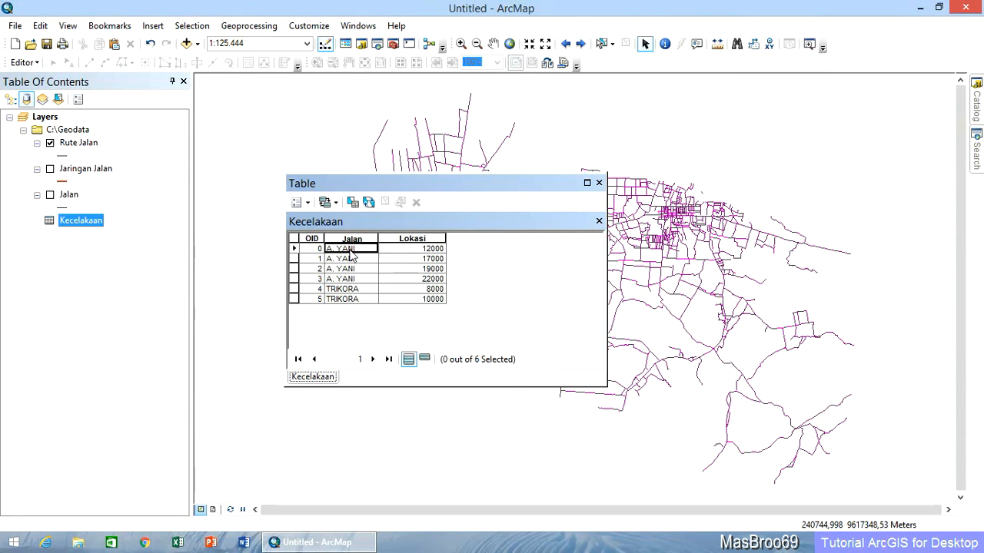
Examine the NAMA field in Rute Jalan's attribute table, choose NAMA as the layer's route identifier, and close the tables.
right_click(85, 146)
click(140, 186)
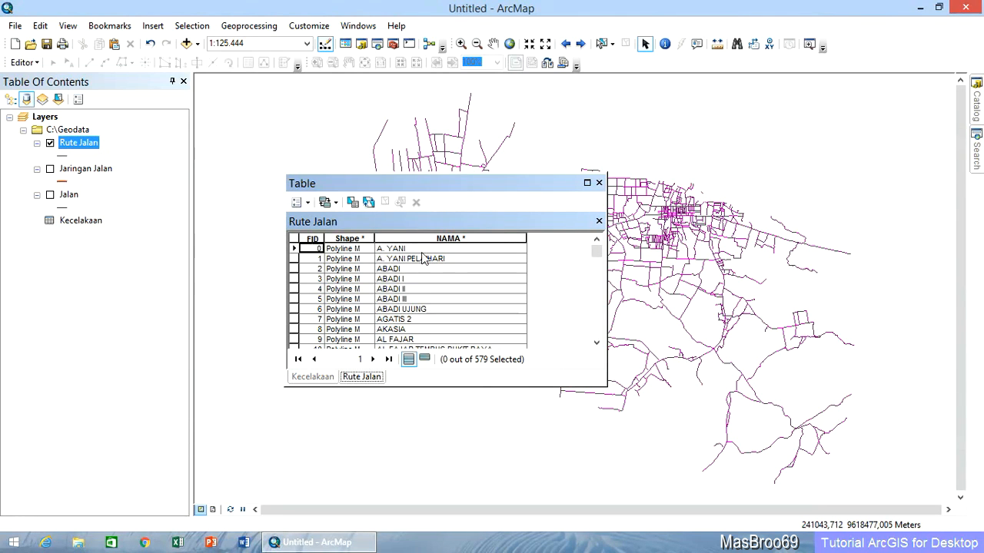
double_click(81, 144)
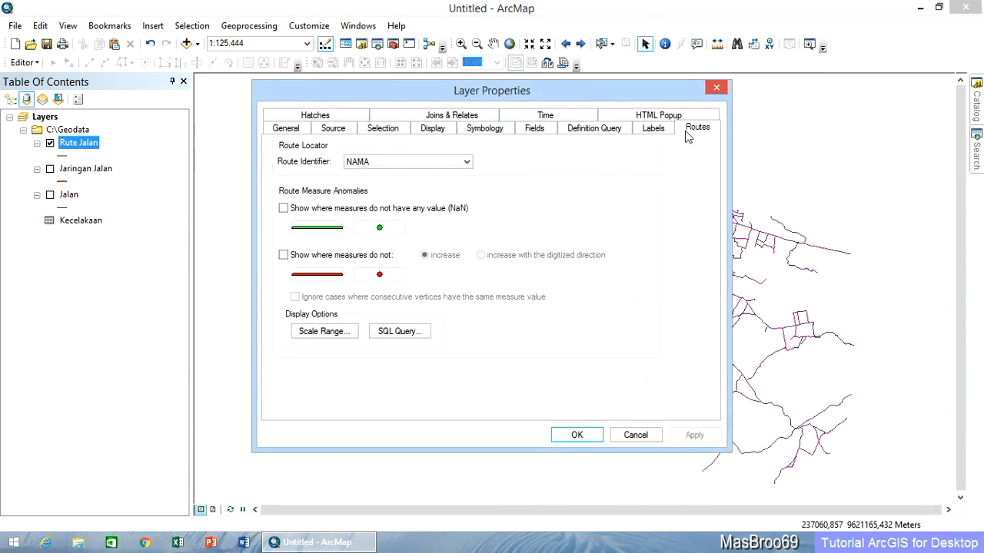
click(373, 161)
click(370, 176)
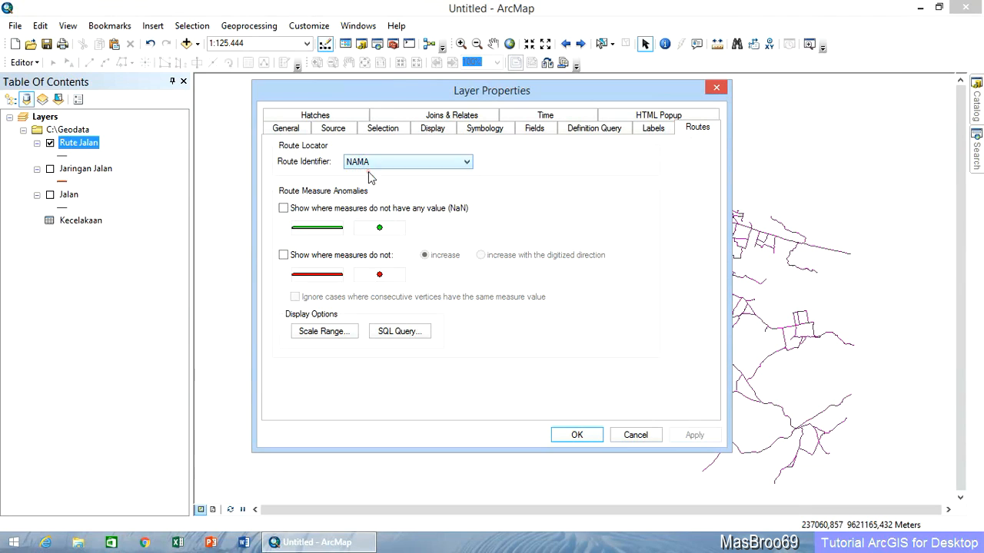
click(574, 433)
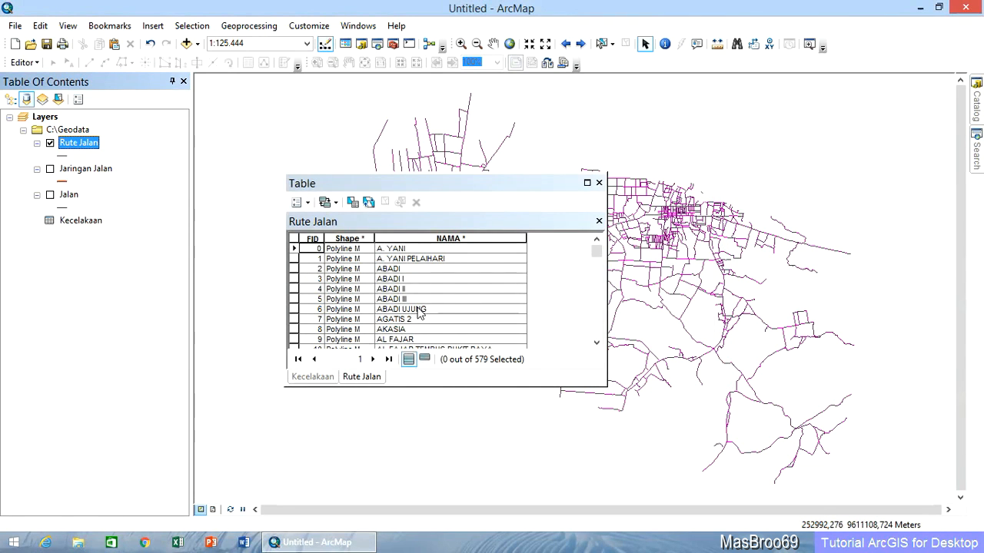
click(599, 221)
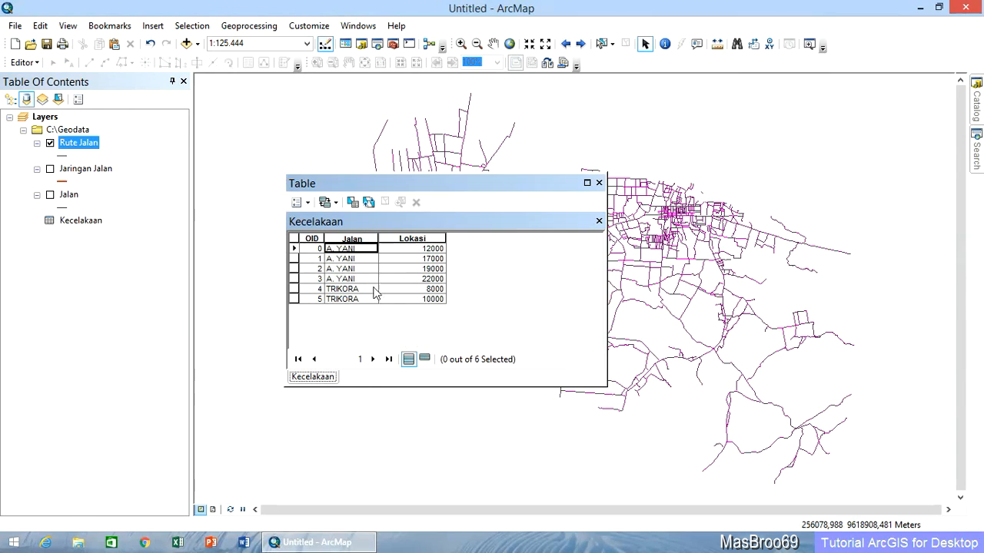
click(599, 183)
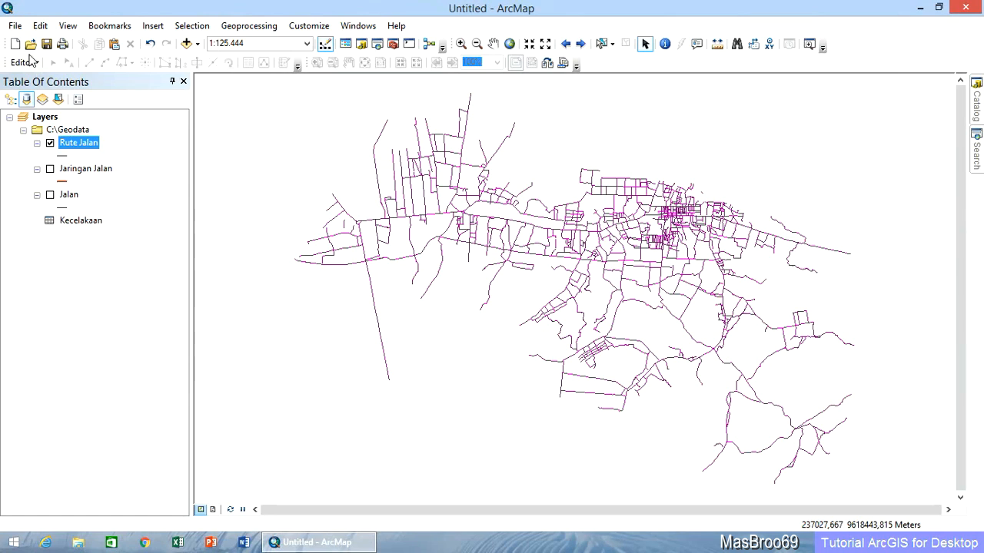
Add the Kecelakaan table as point route events on Rute Jalan, matching NAMA to Jalan, with Lokasi as the measure and no offset.
click(15, 25)
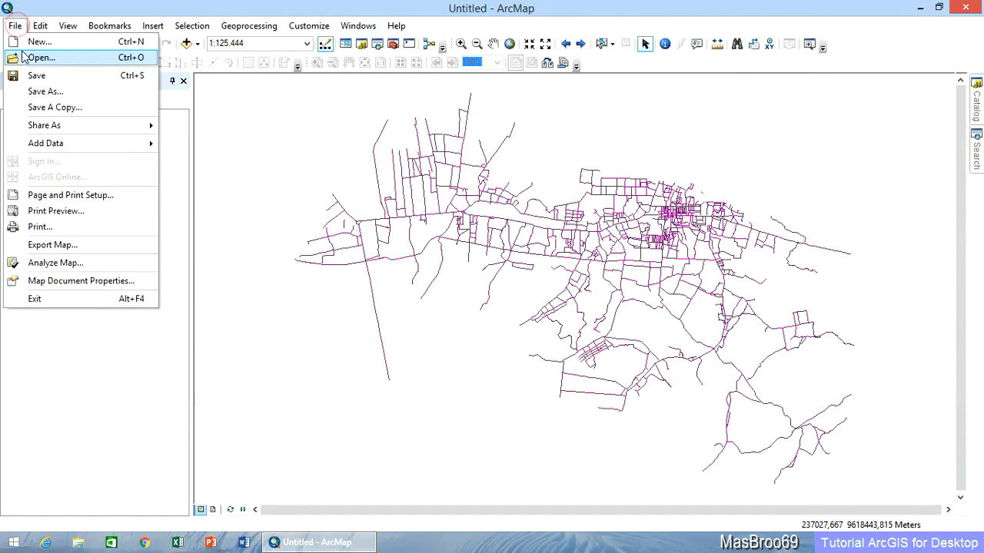
mouse_move(81, 139)
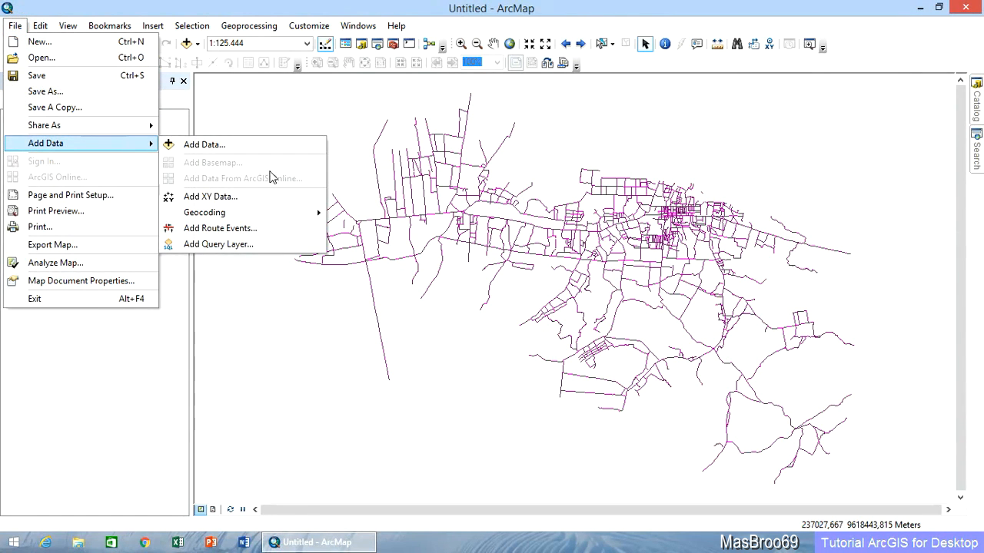
click(281, 228)
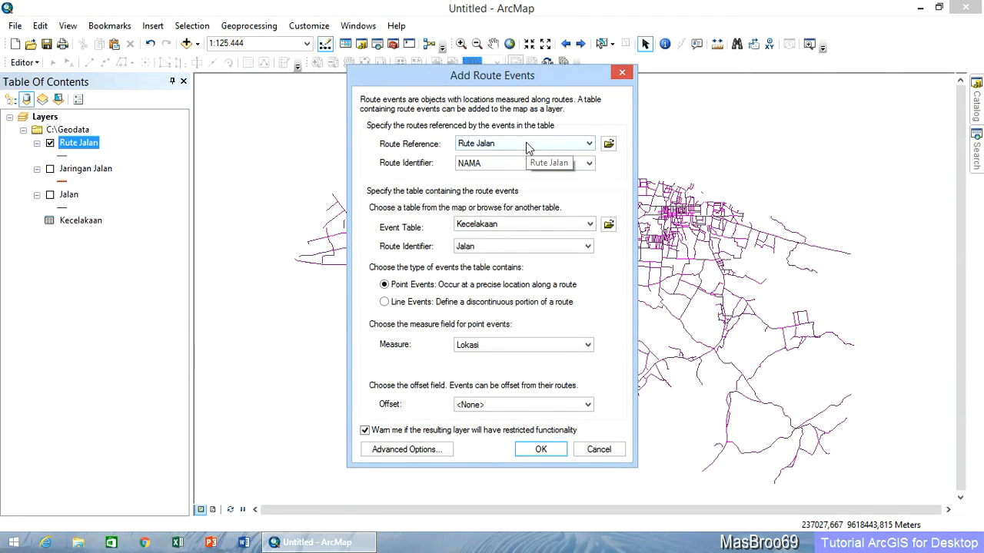
click(514, 162)
click(502, 174)
click(493, 227)
click(489, 234)
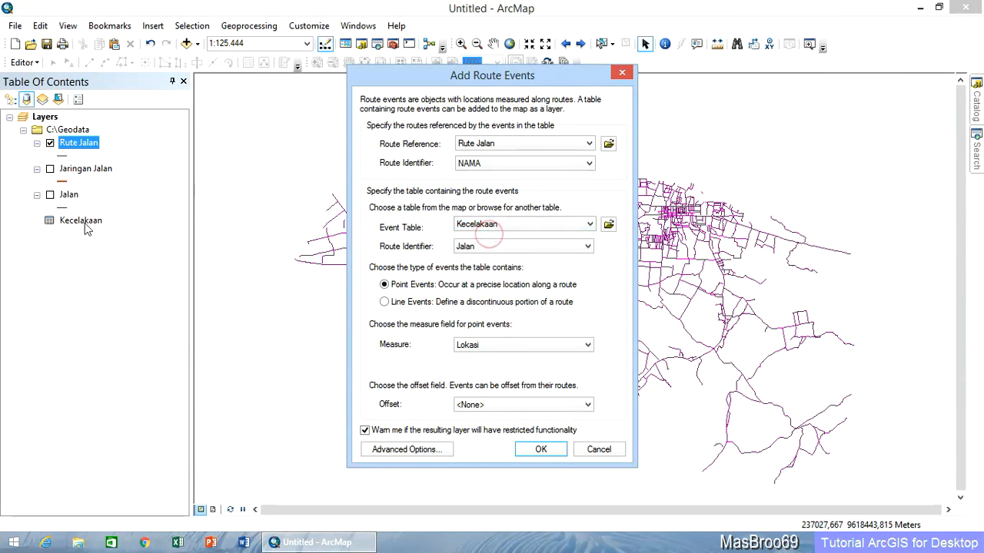
click(496, 247)
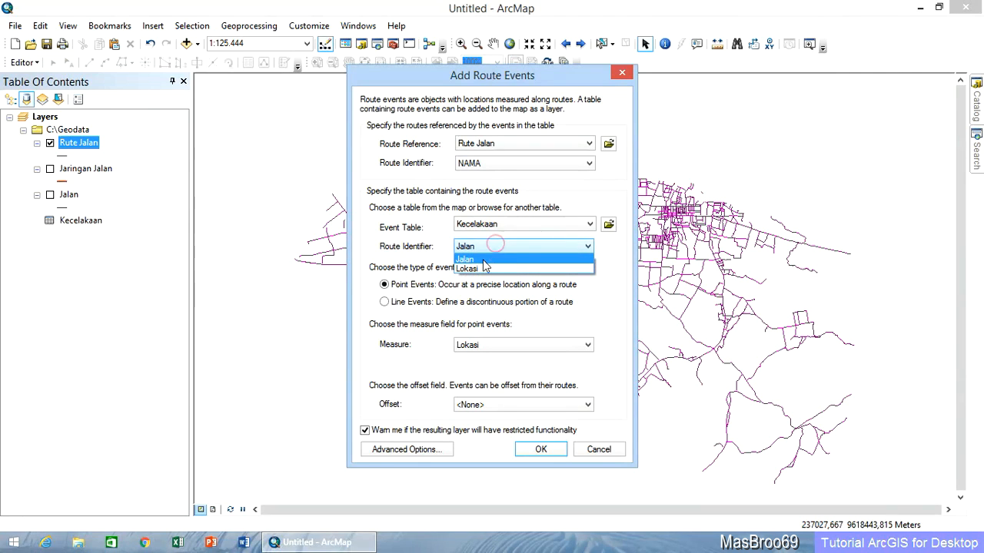
click(483, 261)
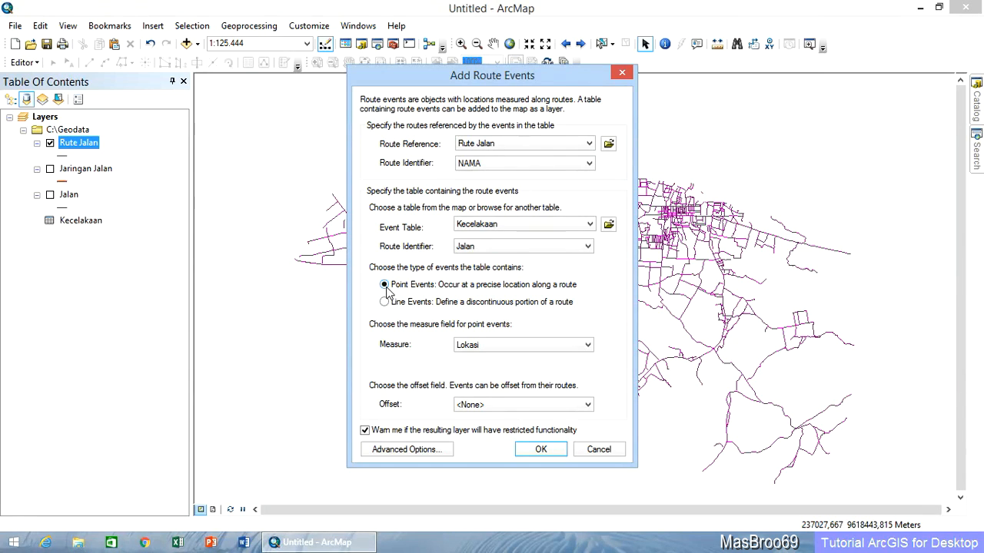
click(522, 347)
click(485, 358)
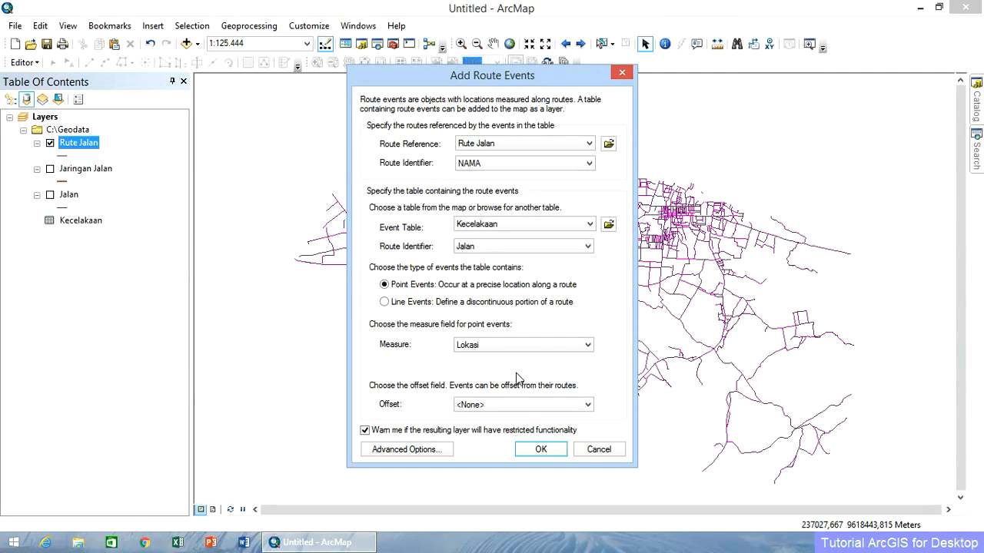
click(537, 452)
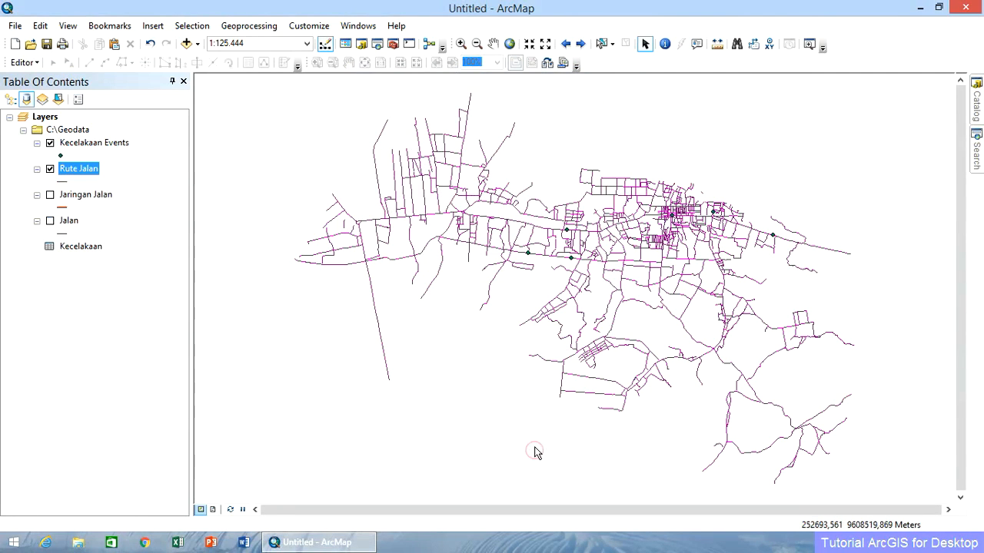
Symbolize the Kecelakaan Events layer with the green circle that has a black centre dot.
click(61, 154)
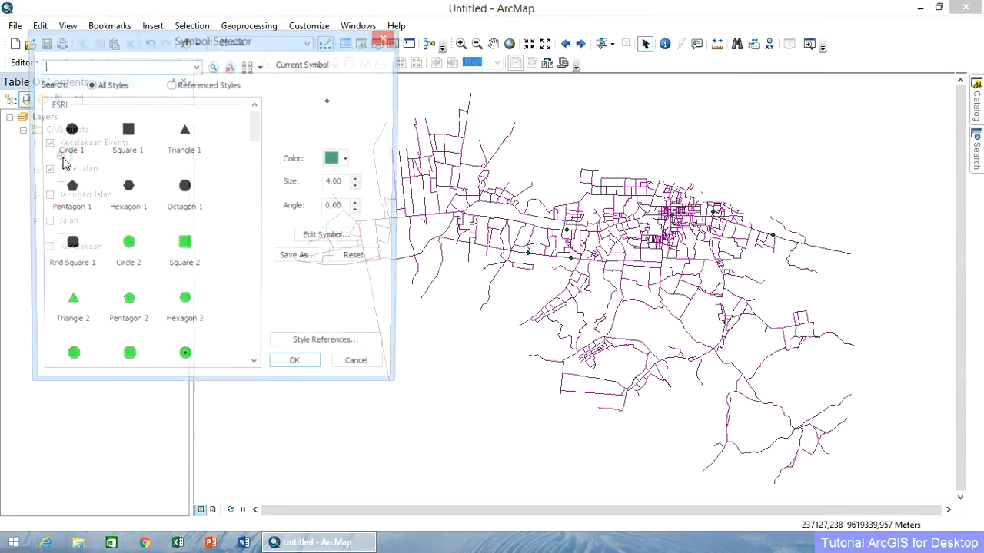
click(184, 346)
click(318, 373)
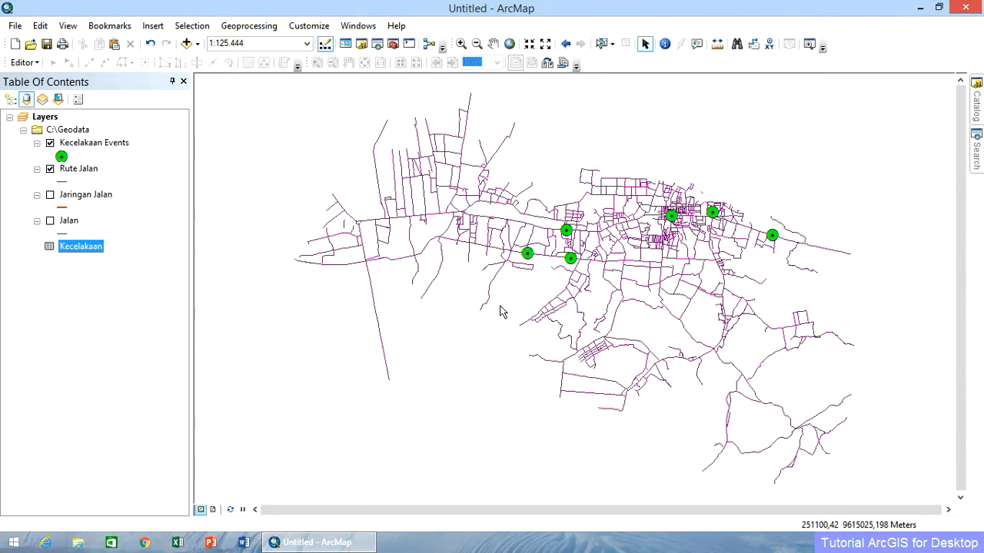
Add the Kemacetan.dbf table from C:\Geodata to the map's layers.
click(977, 104)
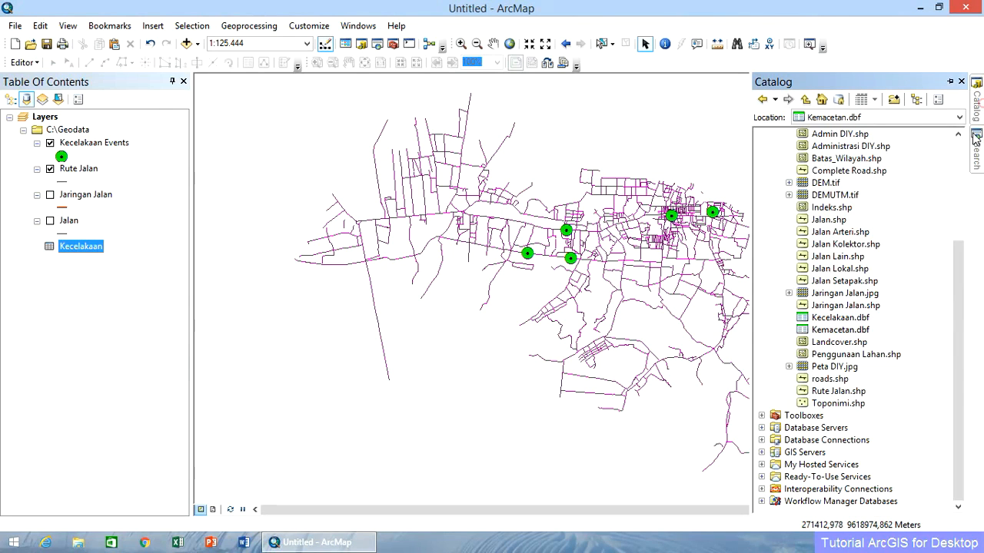
click(853, 330)
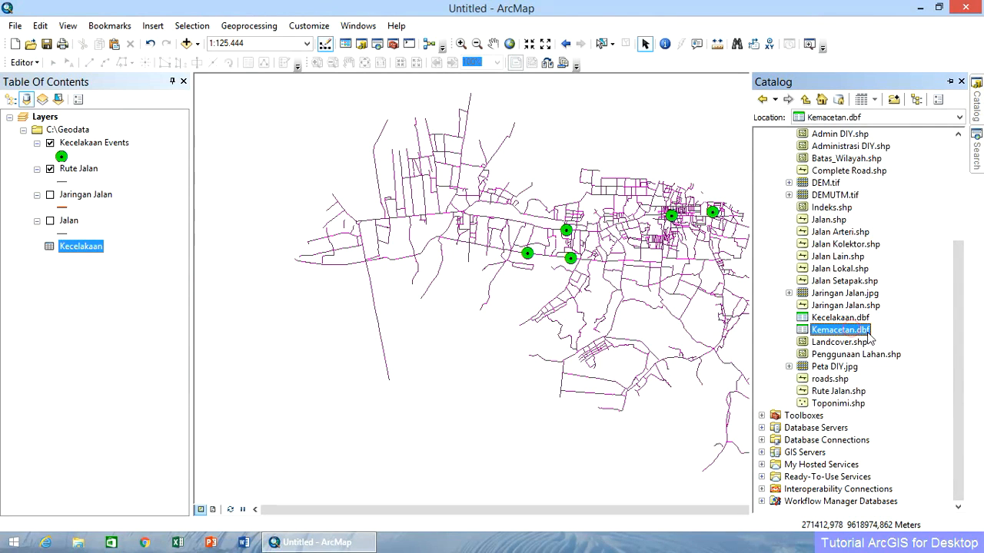
drag(861, 336, 112, 285)
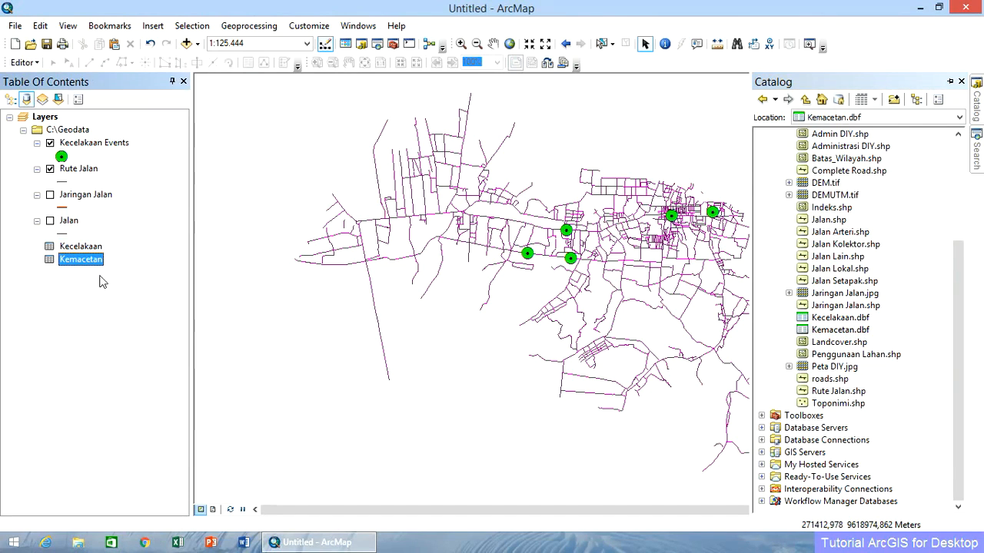
Open the Kemacetan table, widen its measure columns, examine the Jalan, Dari and Ke fields, and close the table.
right_click(85, 267)
click(107, 269)
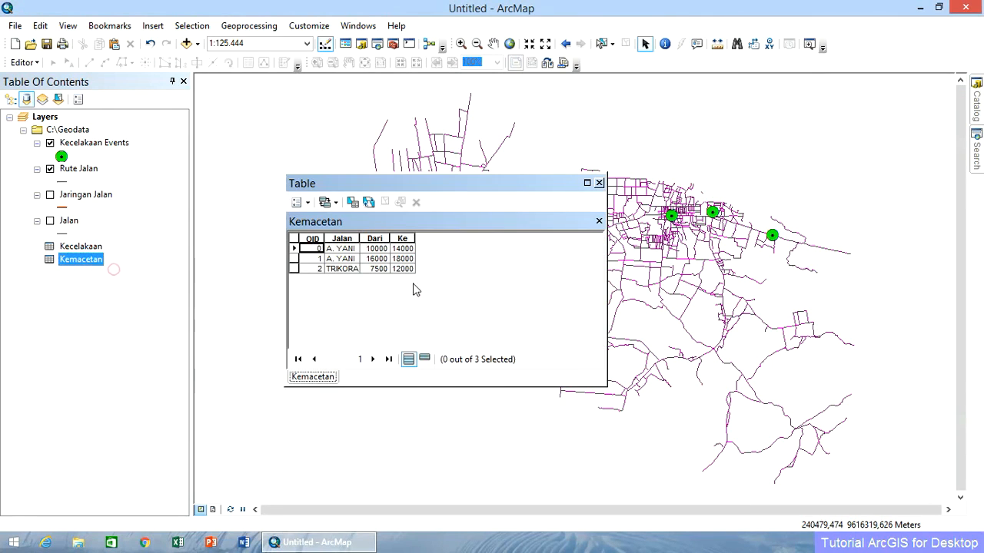
drag(389, 240, 442, 240)
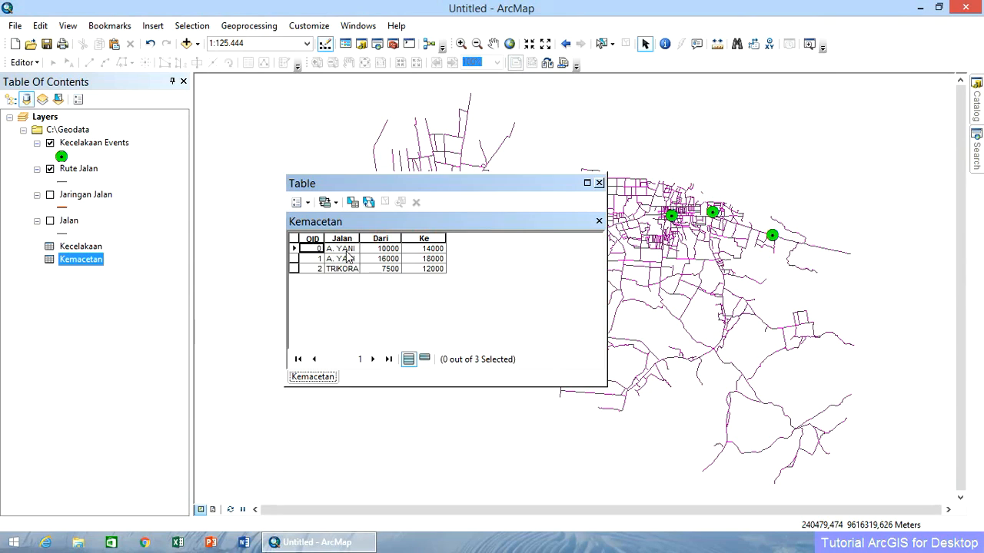
click(347, 250)
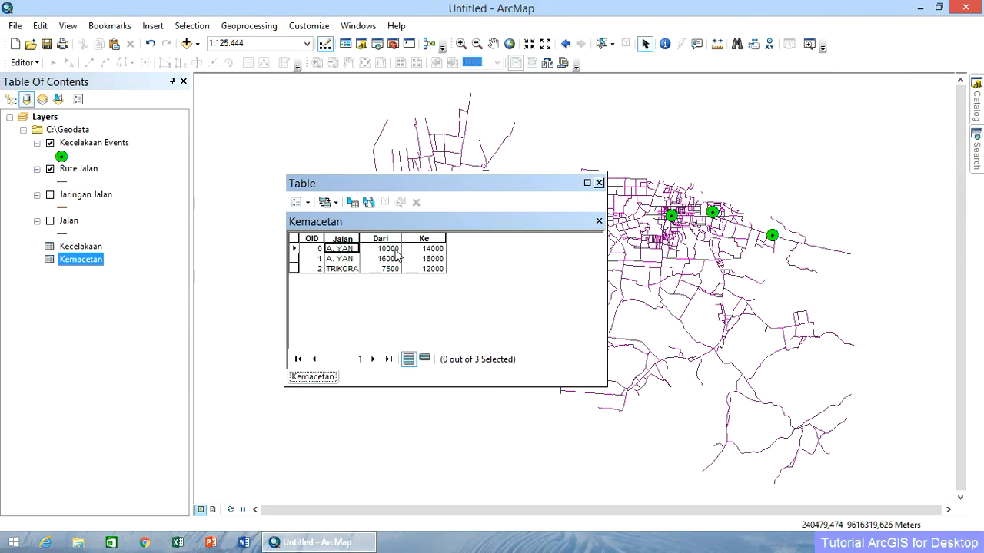
click(395, 250)
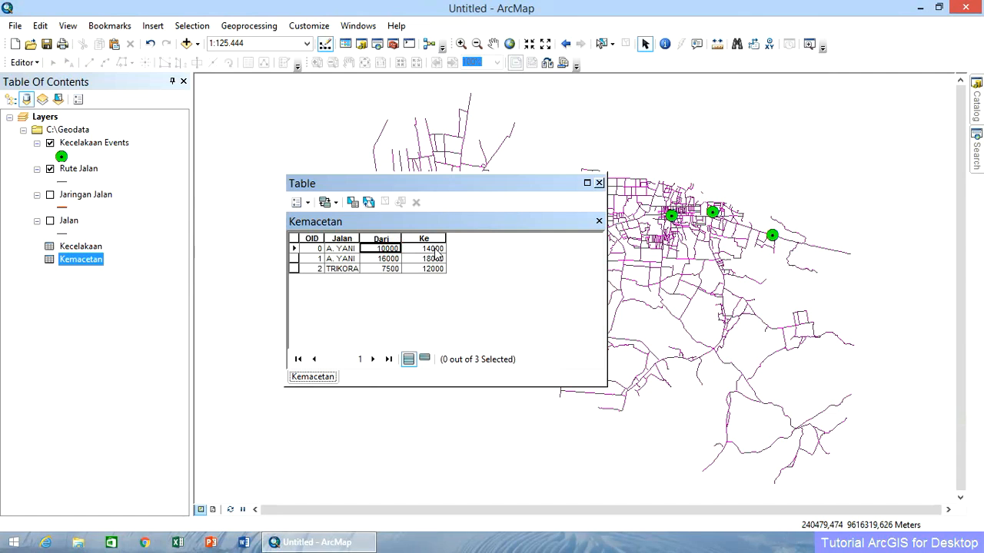
click(434, 248)
click(599, 183)
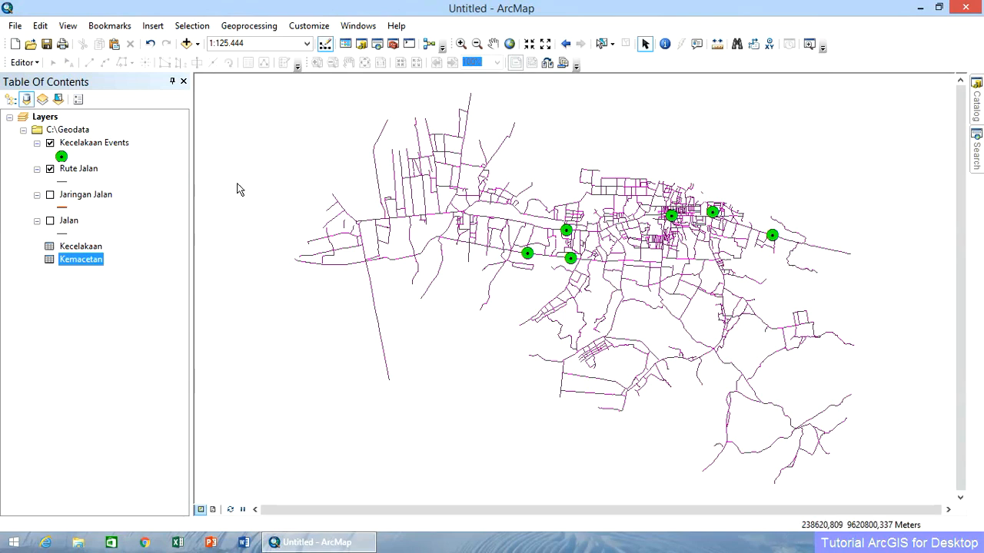
Add the Kemacetan table as line route events on Rute Jalan, using Jalan as route identifier, Dari as From-Measure and Ke as To-Measure.
click(16, 27)
mouse_move(98, 146)
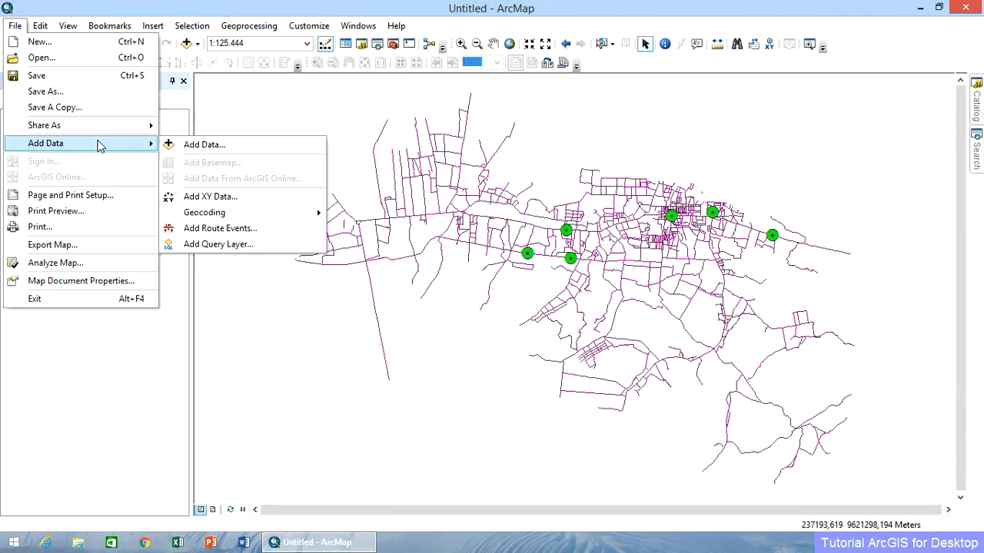
click(276, 229)
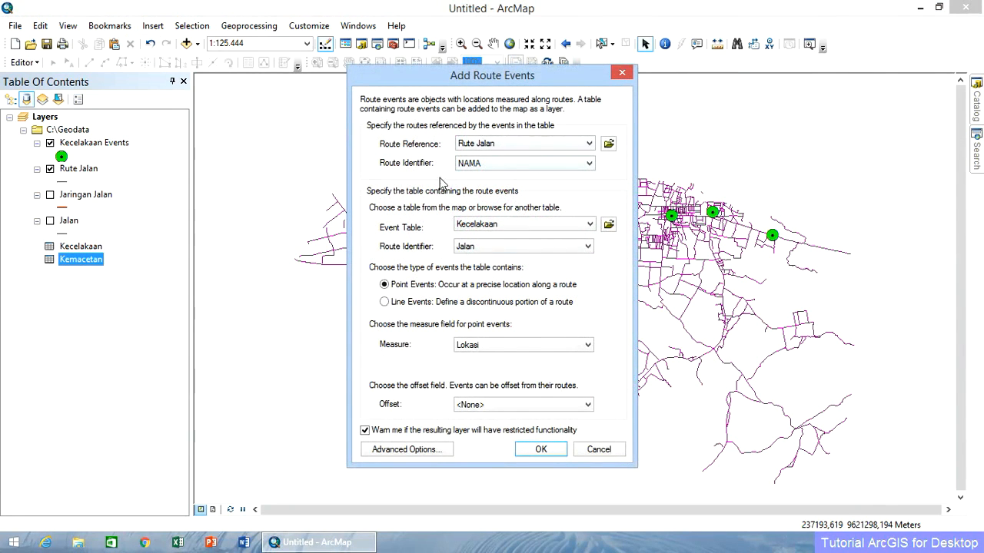
click(488, 225)
click(484, 246)
click(387, 305)
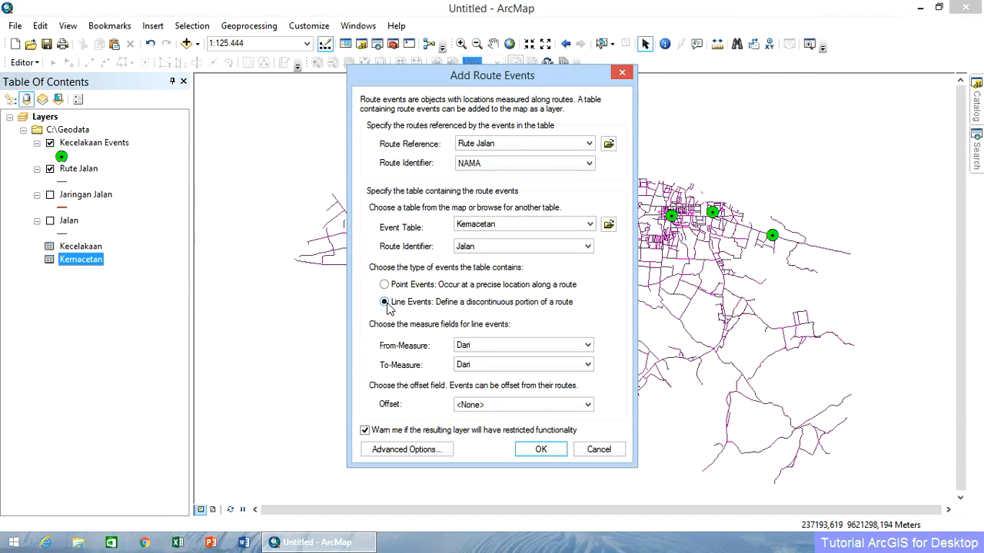
click(490, 347)
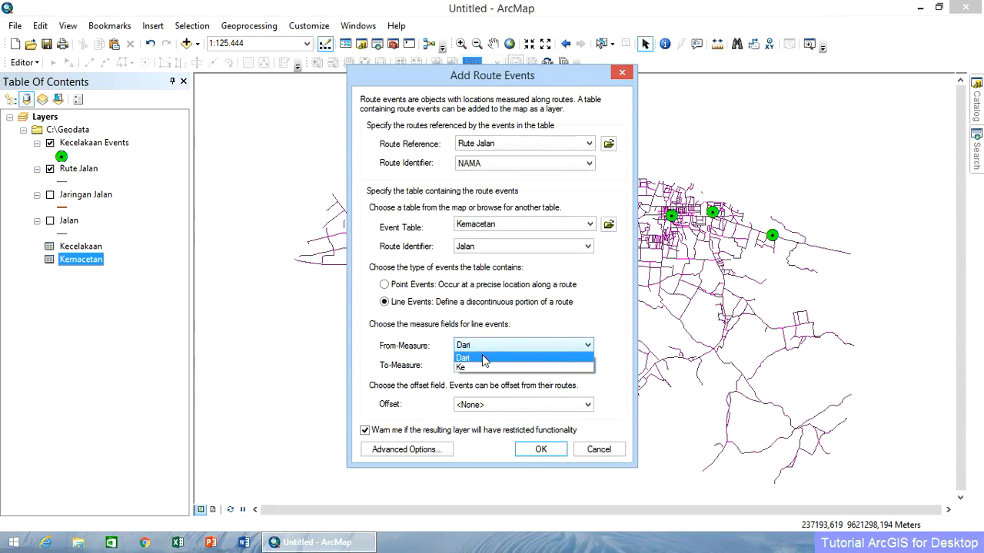
click(482, 354)
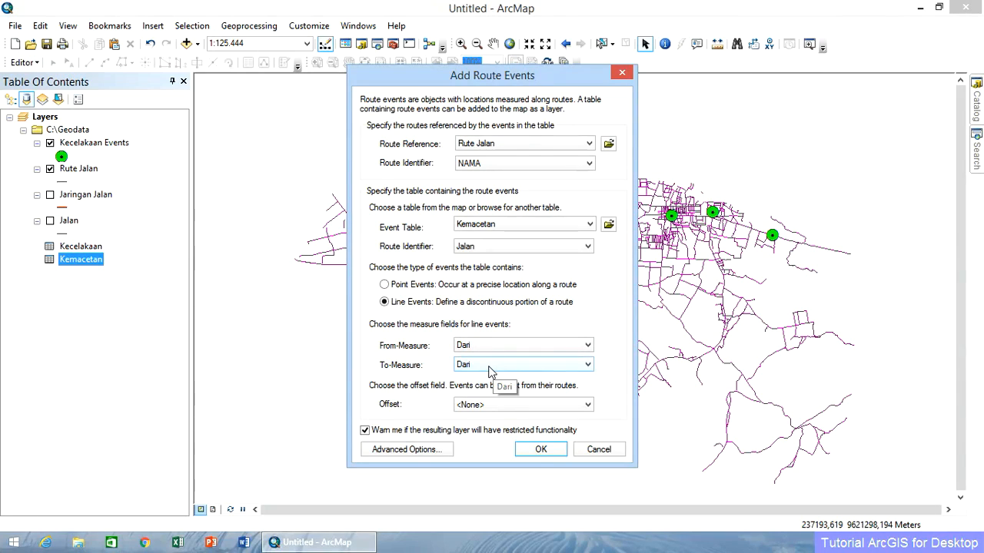
click(488, 366)
click(490, 387)
click(541, 450)
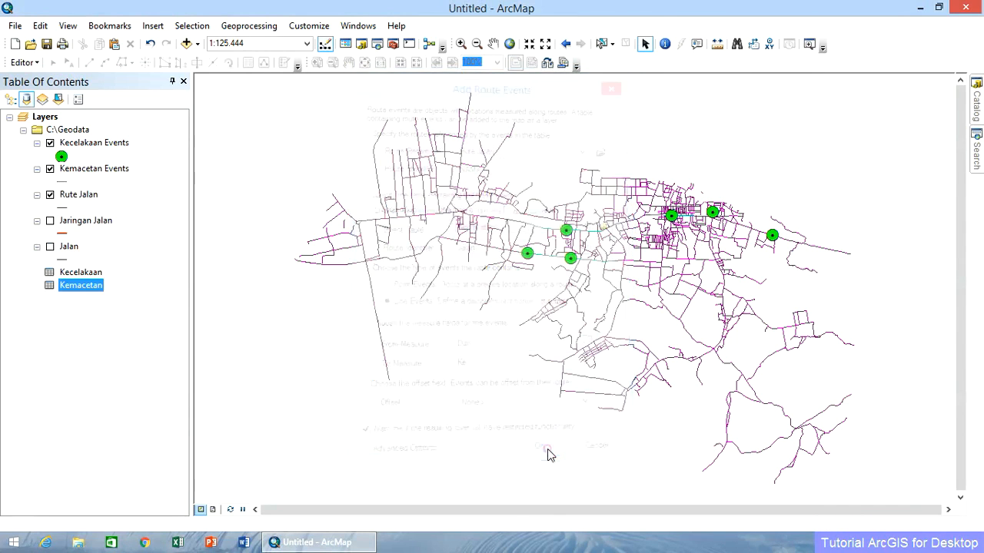
Hide the Kecelakaan Events layer and symbolize Kemacetan Events with the Highway line style.
click(51, 144)
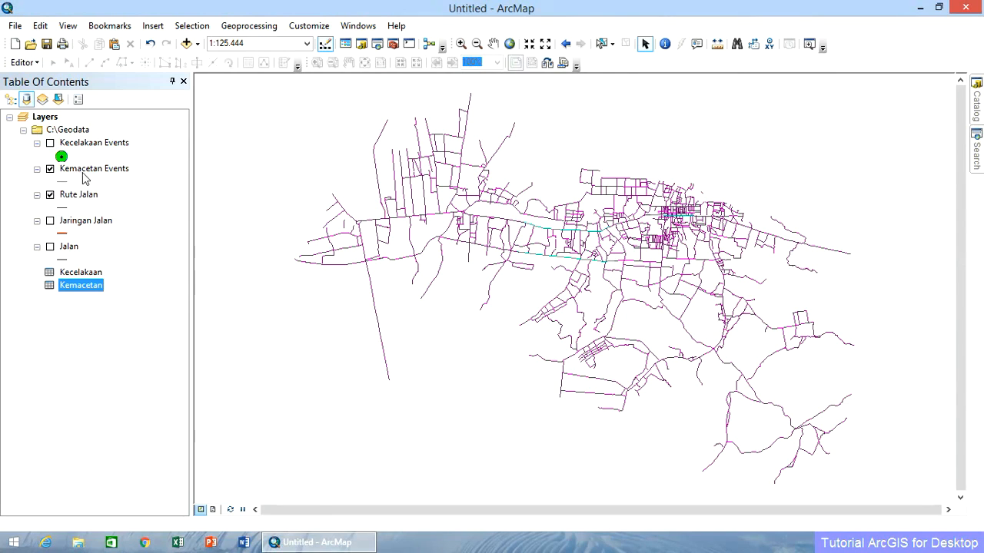
click(64, 183)
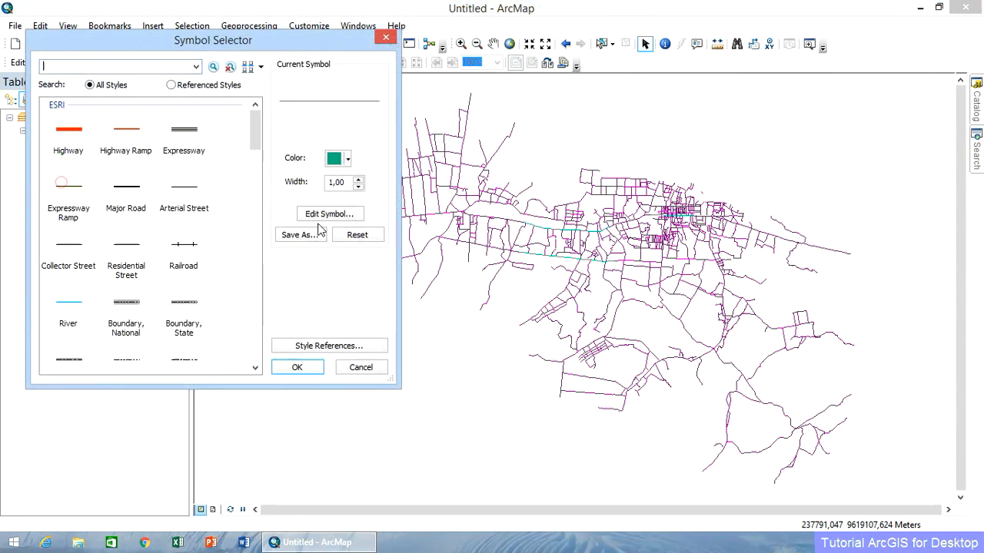
click(69, 130)
click(298, 367)
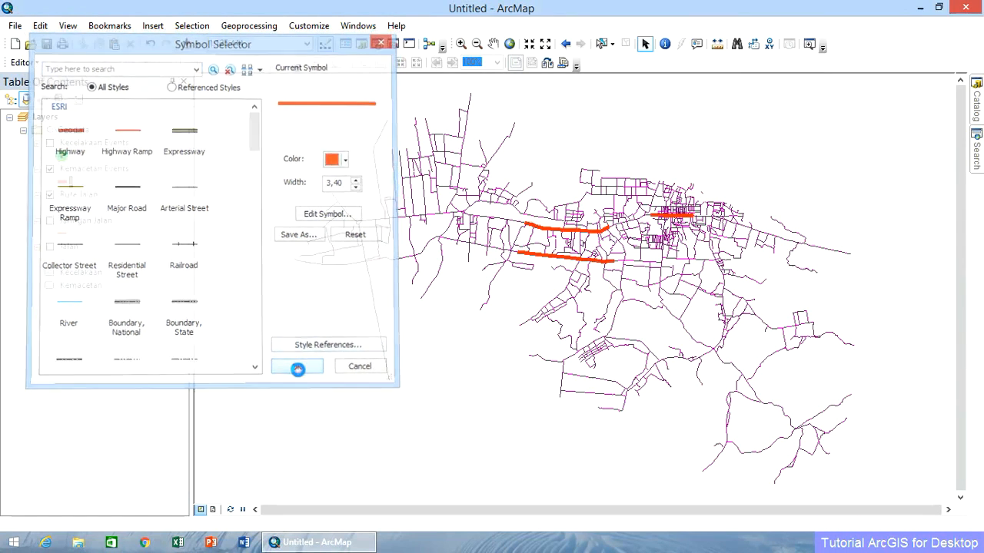
Show the Kecelakaan Events layer again so its points display together with the Kemacetan Events lines.
click(461, 43)
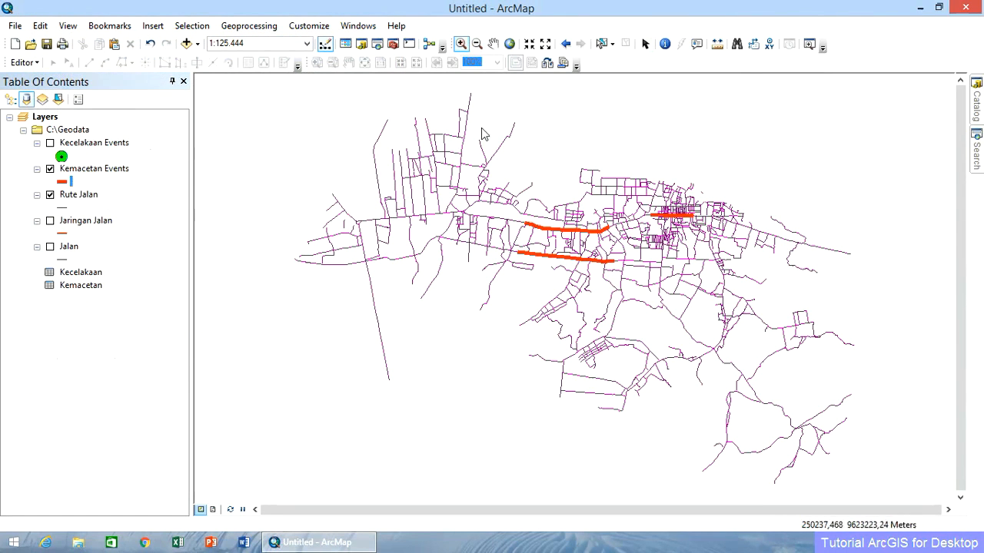
drag(471, 178, 722, 295)
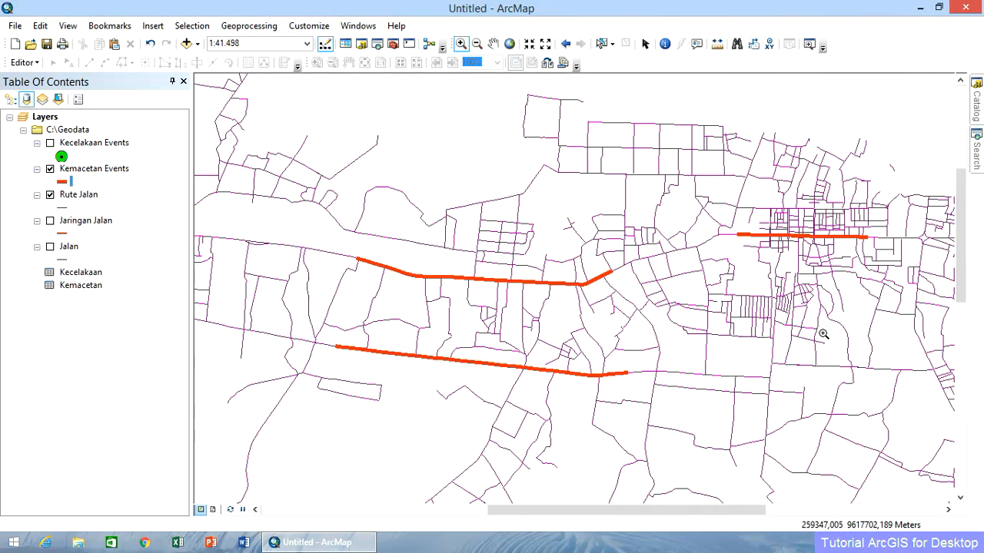
click(111, 169)
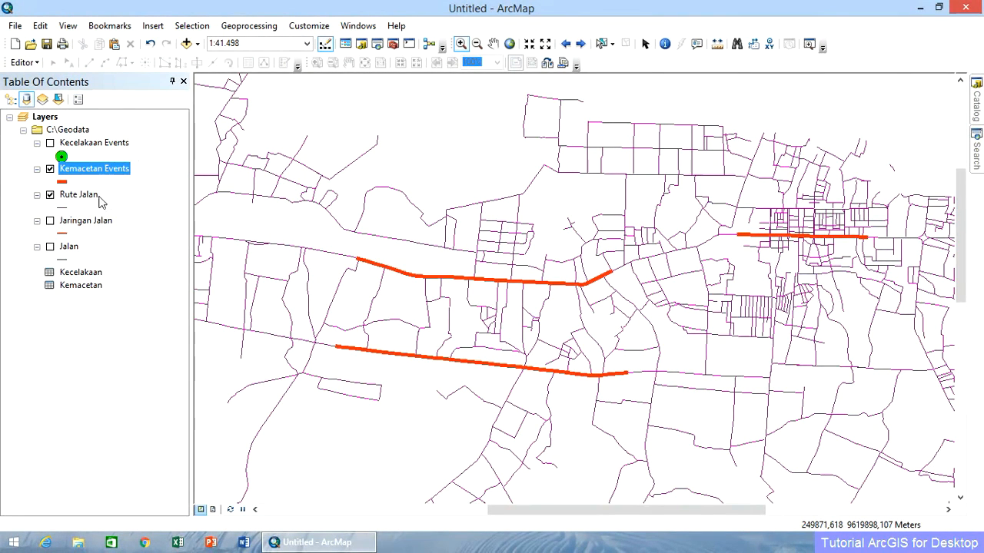
click(50, 143)
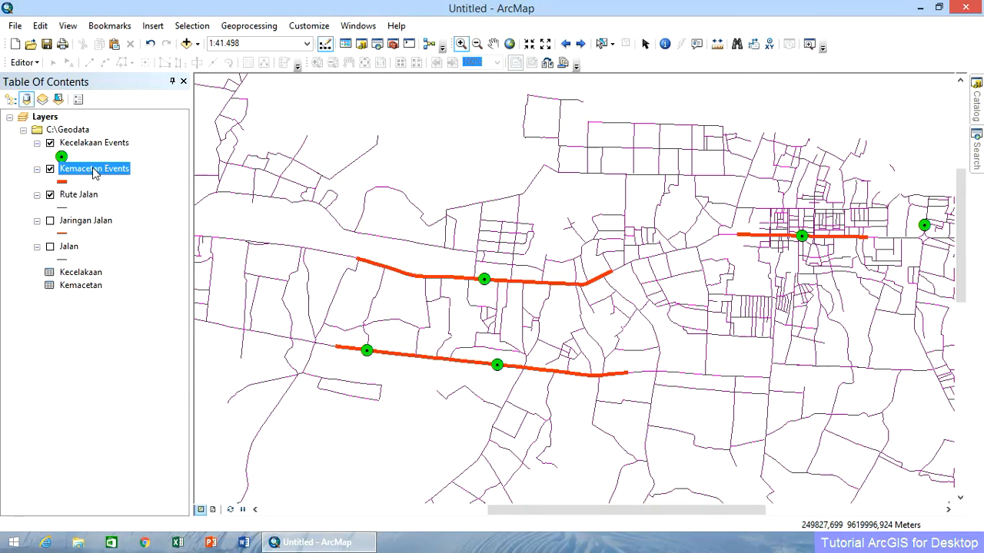
Examine the data export settings for Kemacetan Events, including the output location and Shapefile save type, and close them without exporting.
right_click(95, 172)
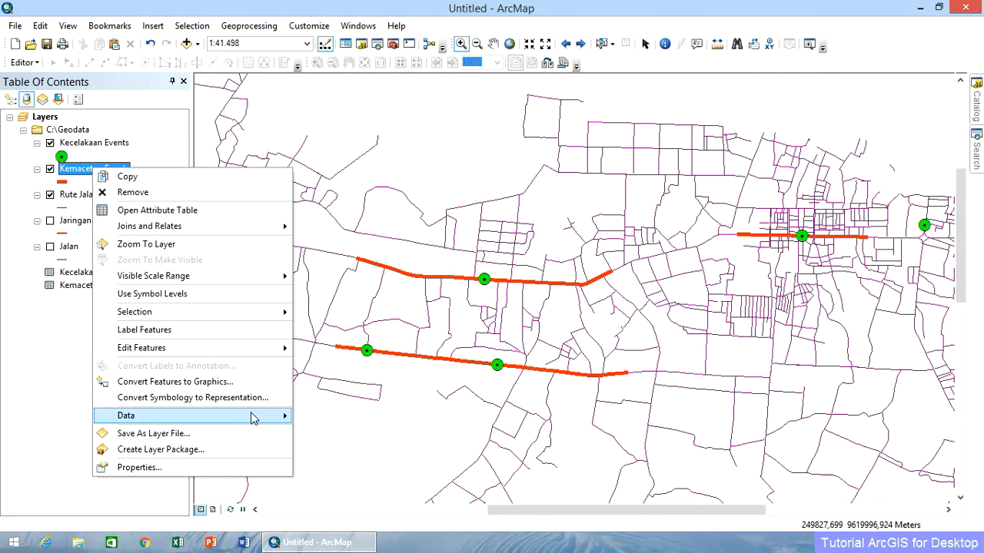
mouse_move(254, 419)
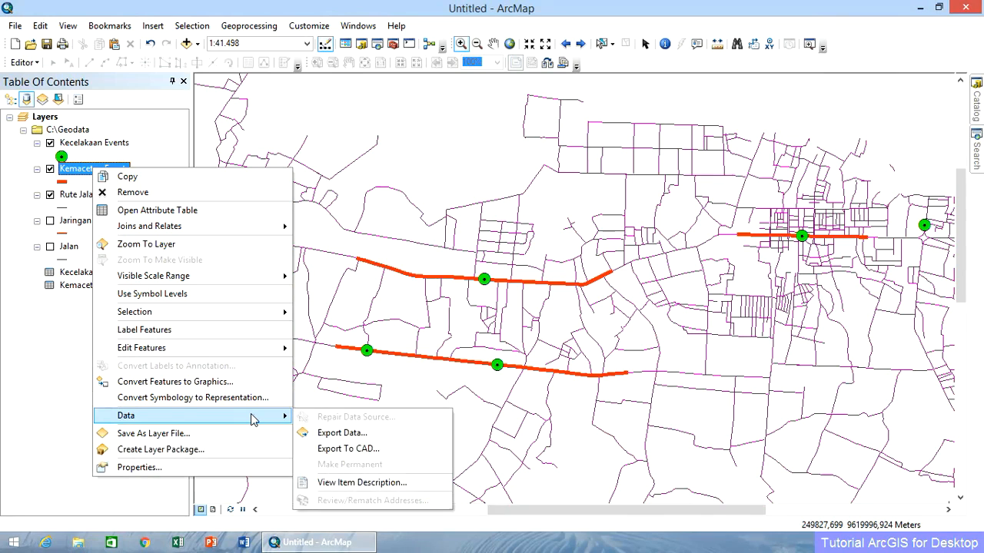
click(356, 432)
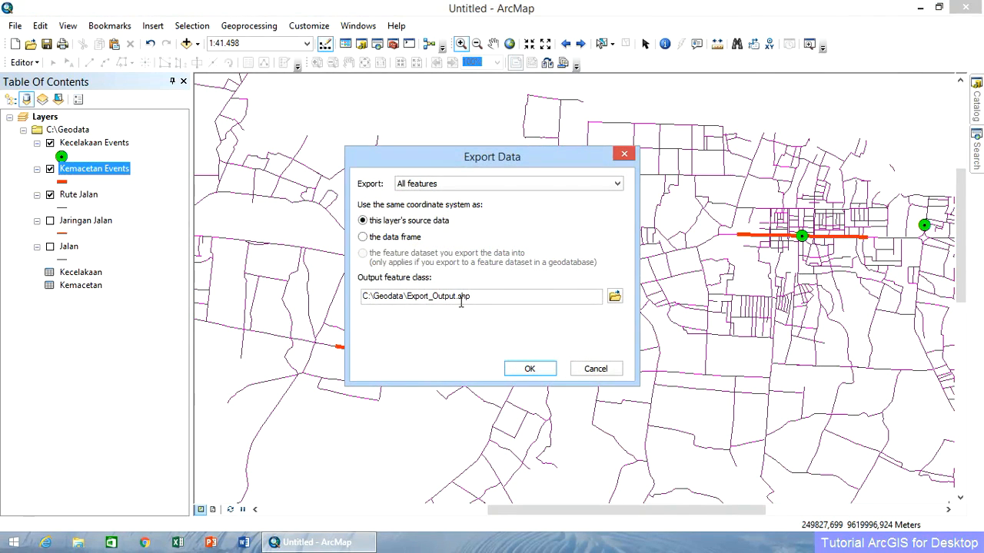
click(614, 296)
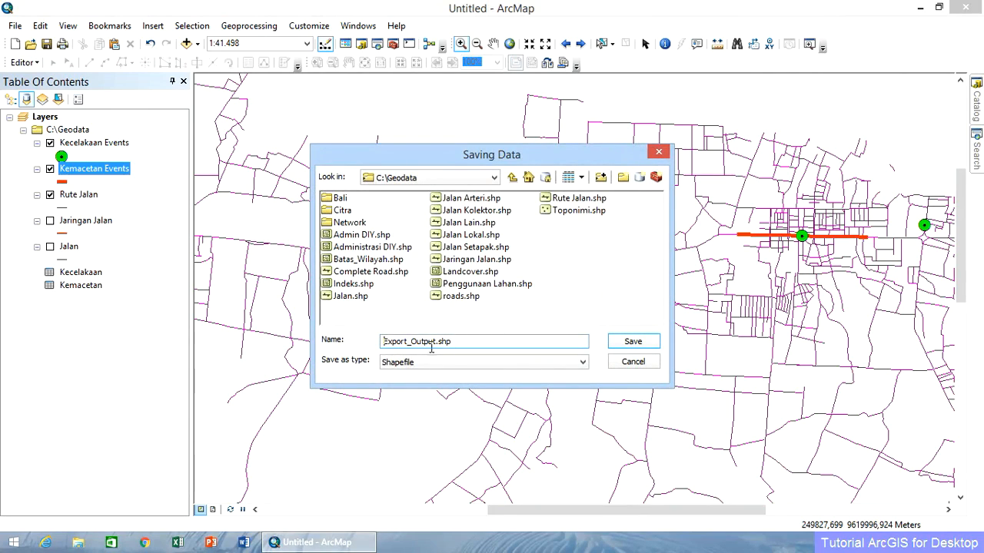
click(412, 368)
click(411, 387)
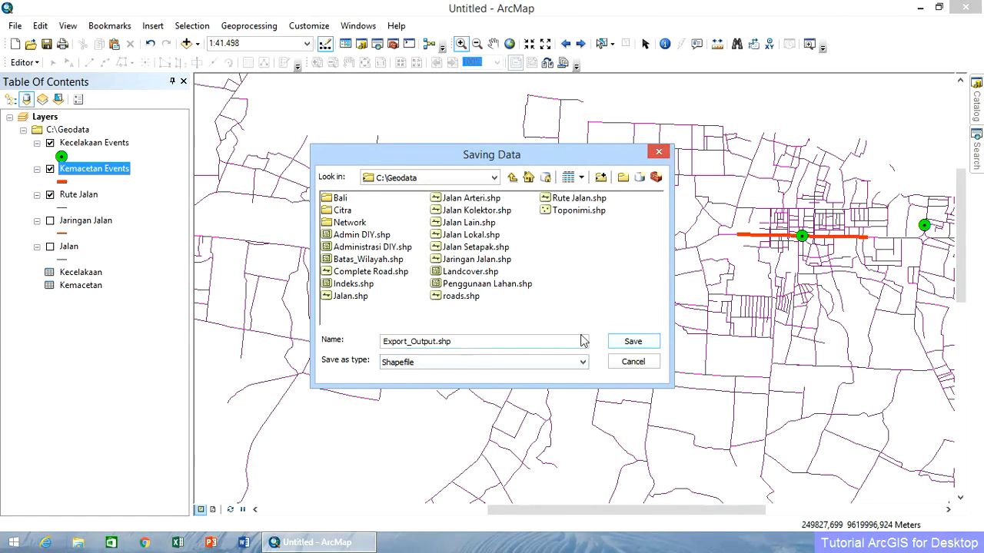
click(628, 367)
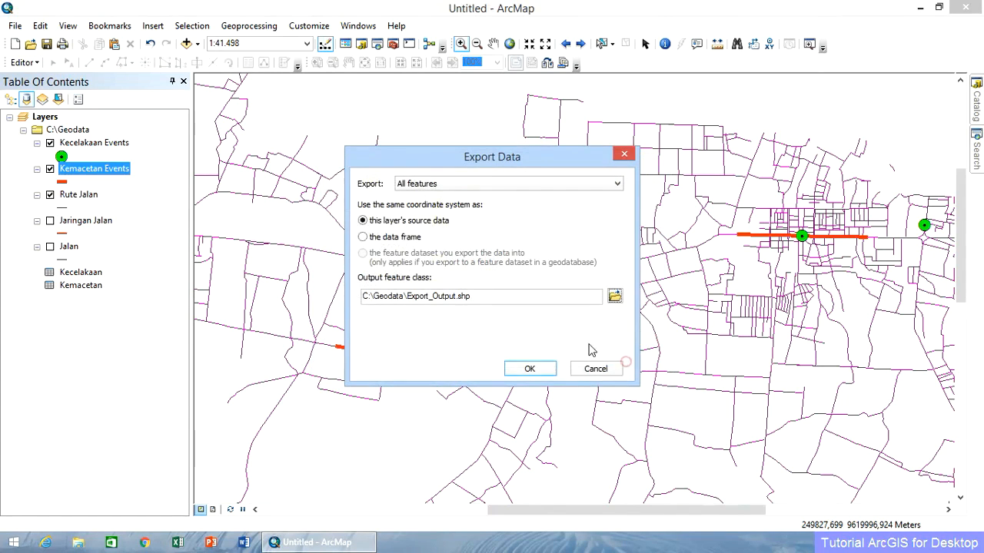
click(593, 368)
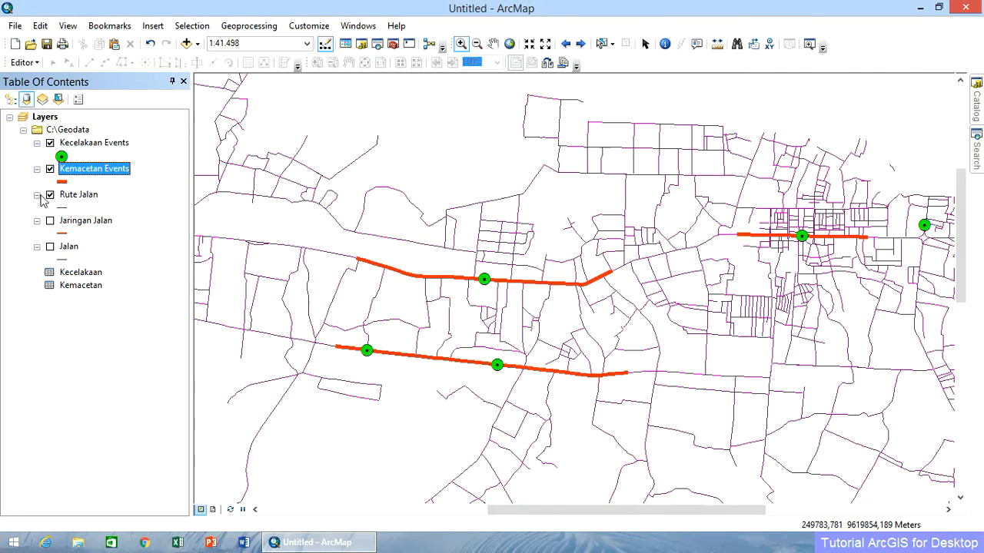